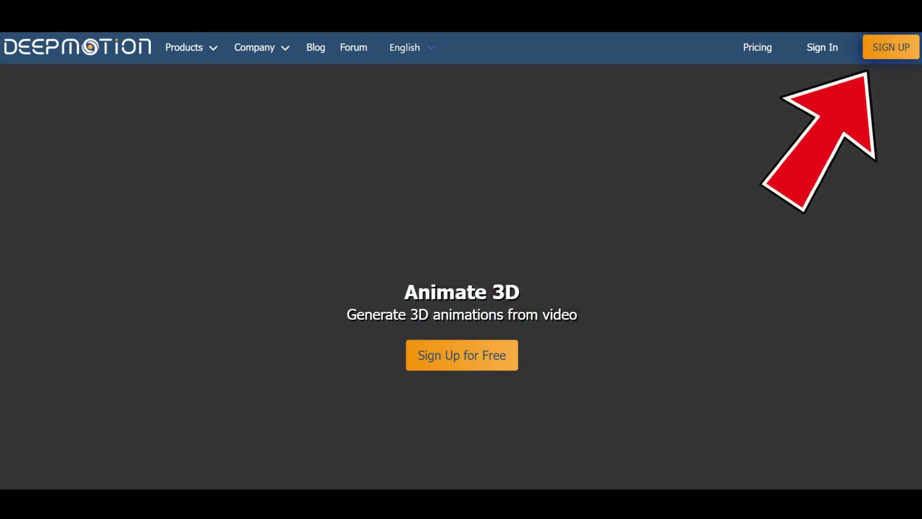
Step: Open the free account sign-up form and enter the user's first and last name
{"action": "left_click", "coordinate": [891, 47]}
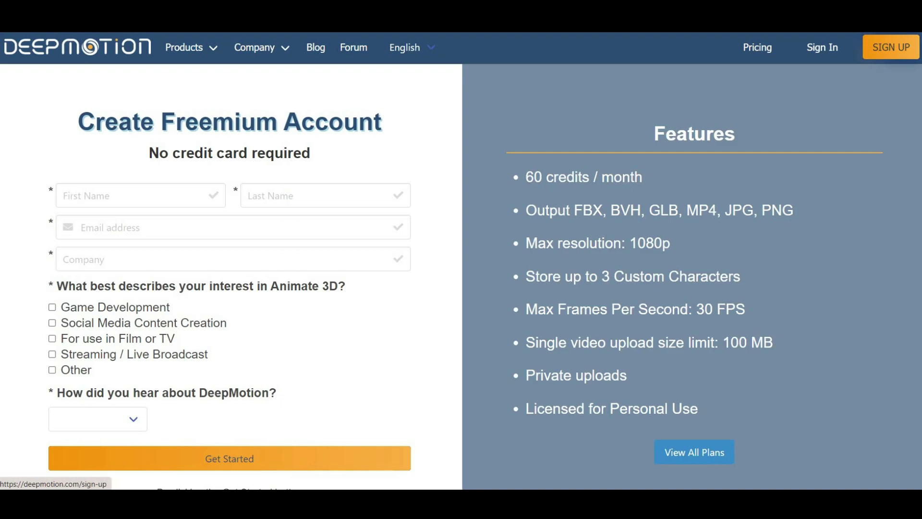
{"action": "left_click", "coordinate": [131, 193]}
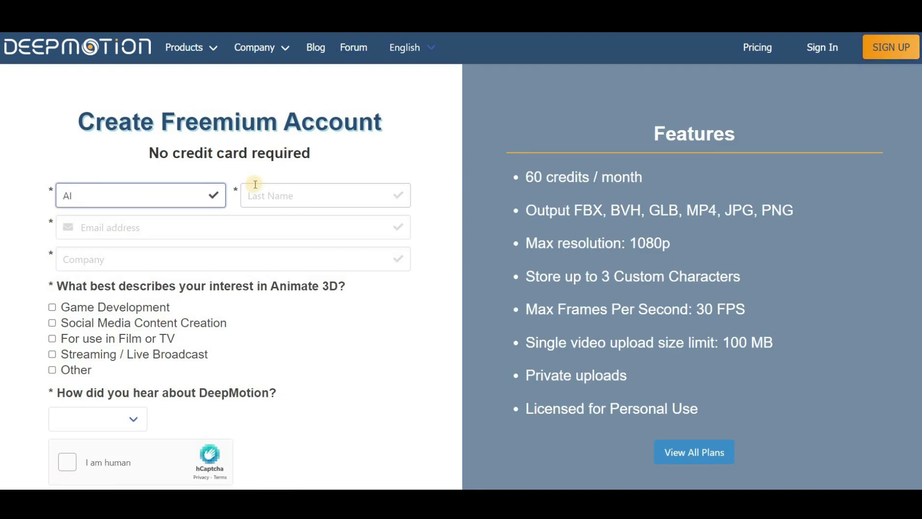
{"action": "left_click", "coordinate": [255, 186]}
{"action": "key", "text": "Tab"}
Step: Enter the company name and choose YouTube as where they heard about DeepMotion
{"action": "left_click", "coordinate": [128, 259]}
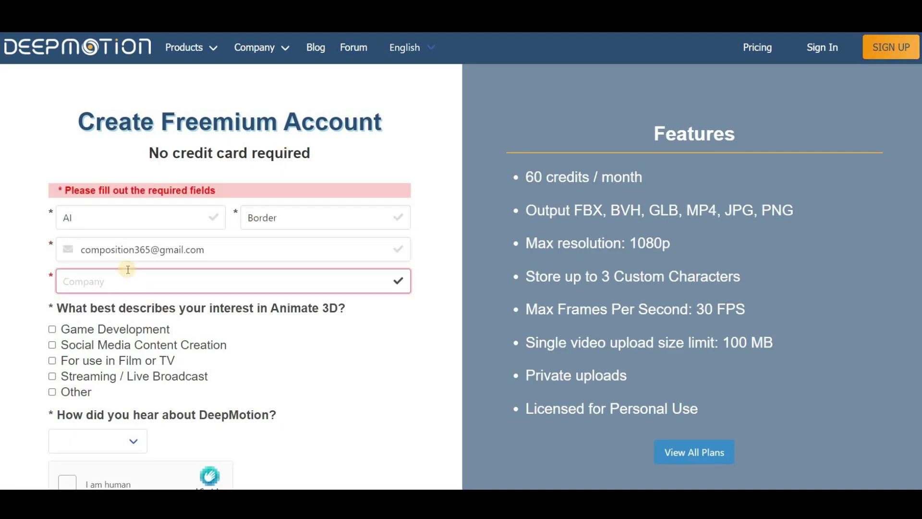
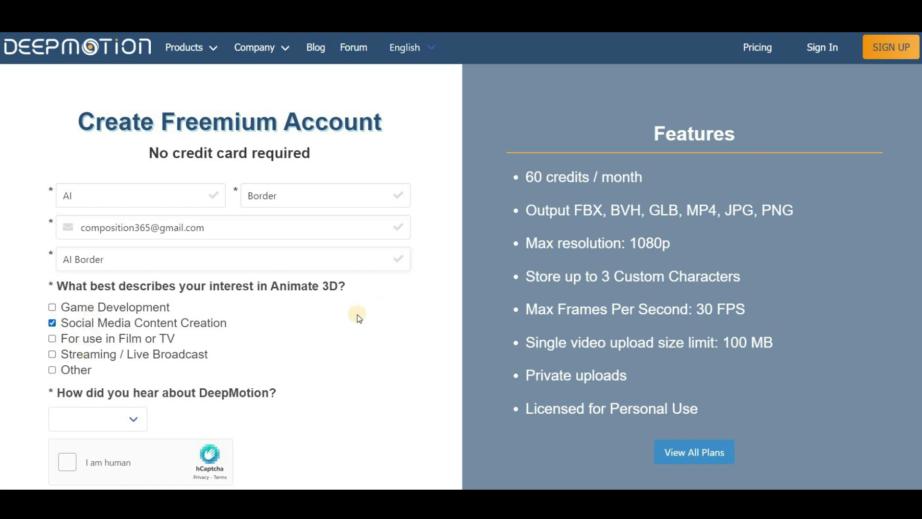
{"action": "scroll", "coordinate": [358, 317], "scroll_direction": "down", "scroll_amount": 3}
{"action": "left_click", "coordinate": [130, 239]}
{"action": "left_click", "coordinate": [72, 376]}
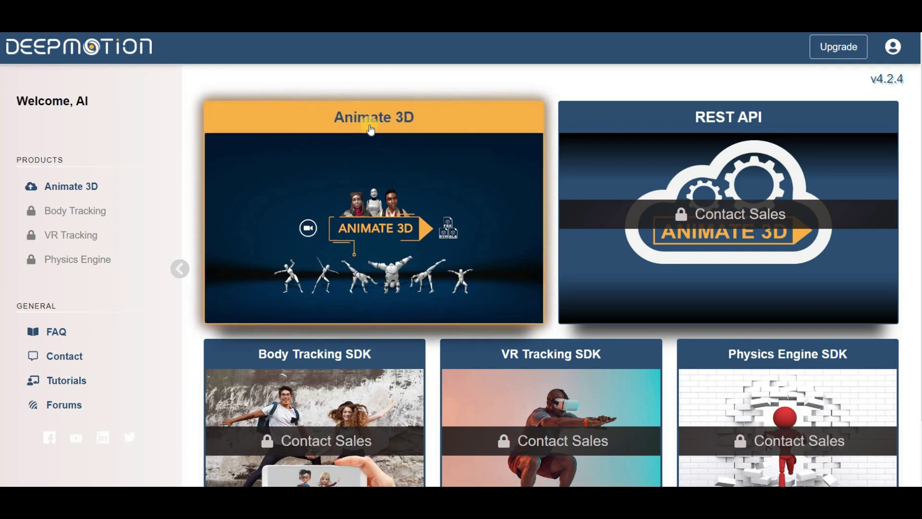
Step: Open Animate 3D, start the guide, and scroll the 3D Models page to the Create avatar options
{"action": "left_click", "coordinate": [371, 161]}
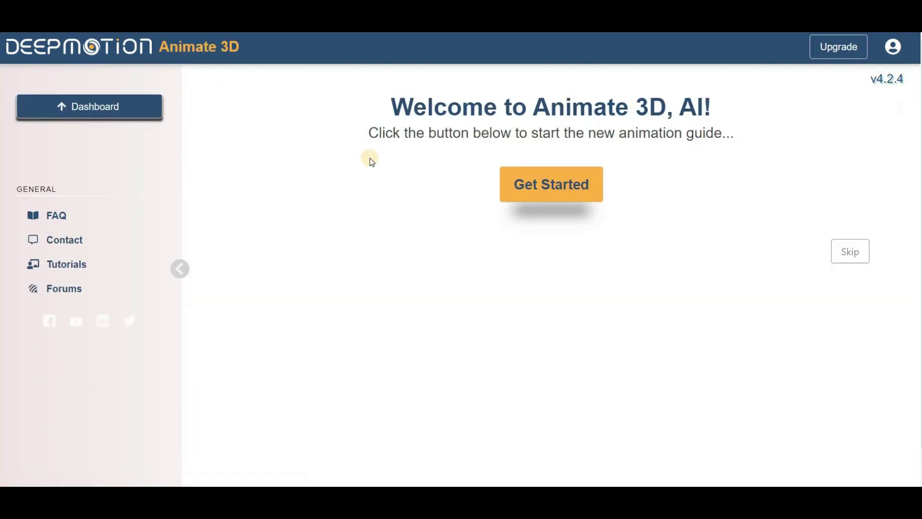
{"action": "left_click", "coordinate": [571, 200]}
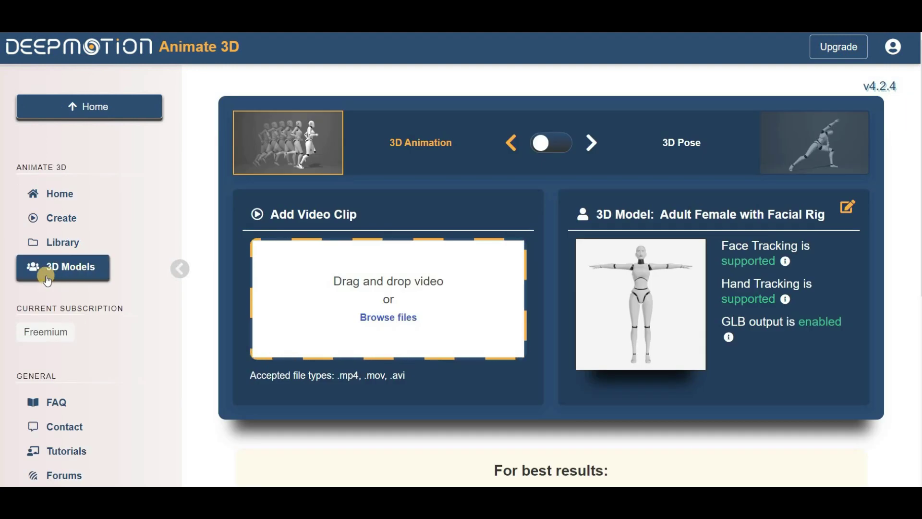
{"action": "left_click", "coordinate": [72, 281]}
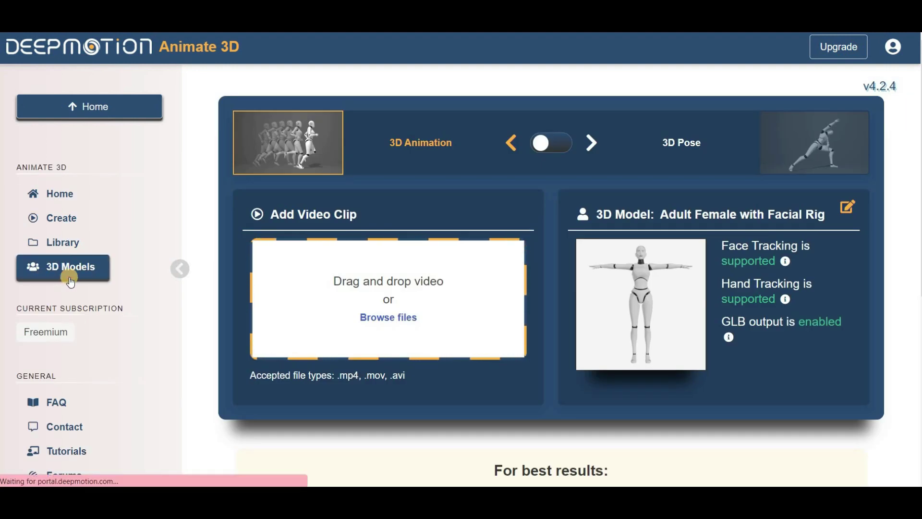
{"action": "scroll", "coordinate": [406, 251], "scroll_direction": "down", "scroll_amount": 3}
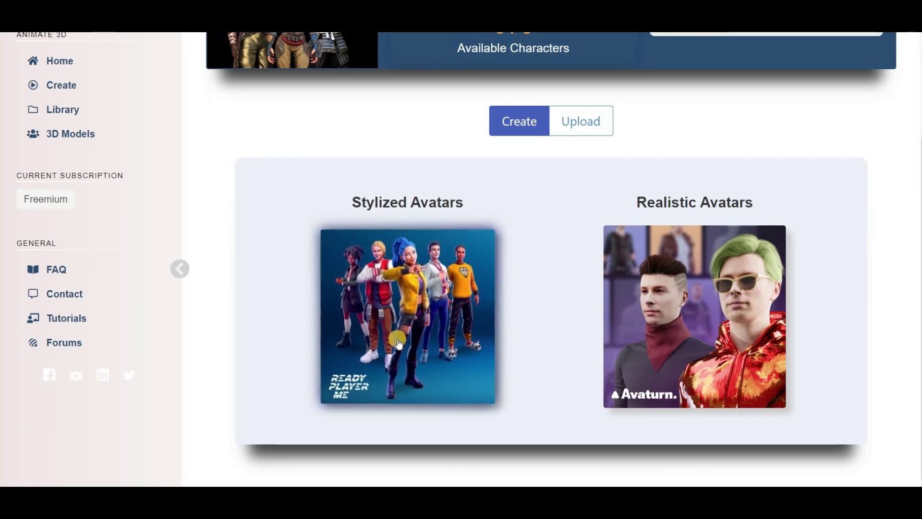
{"action": "left_click_drag", "start_coordinate": [361, 202], "coordinate": [453, 206]}
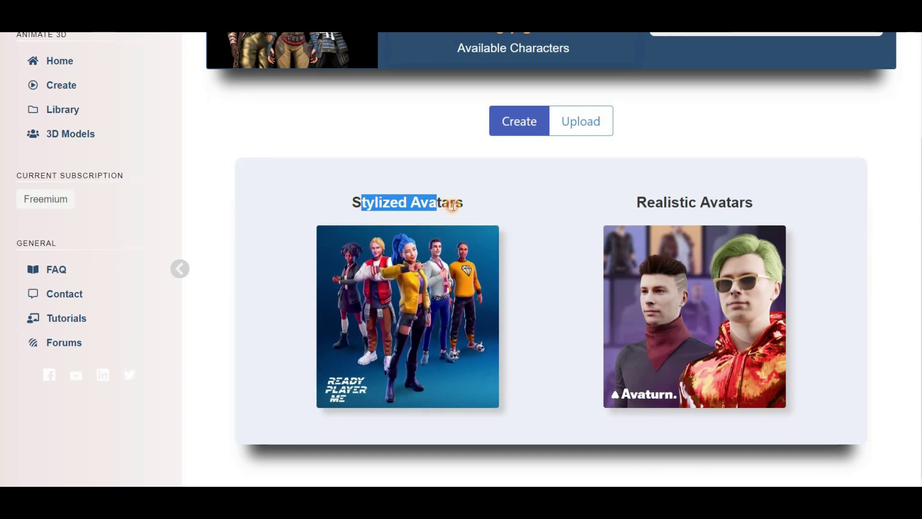
{"action": "left_click", "coordinate": [414, 212]}
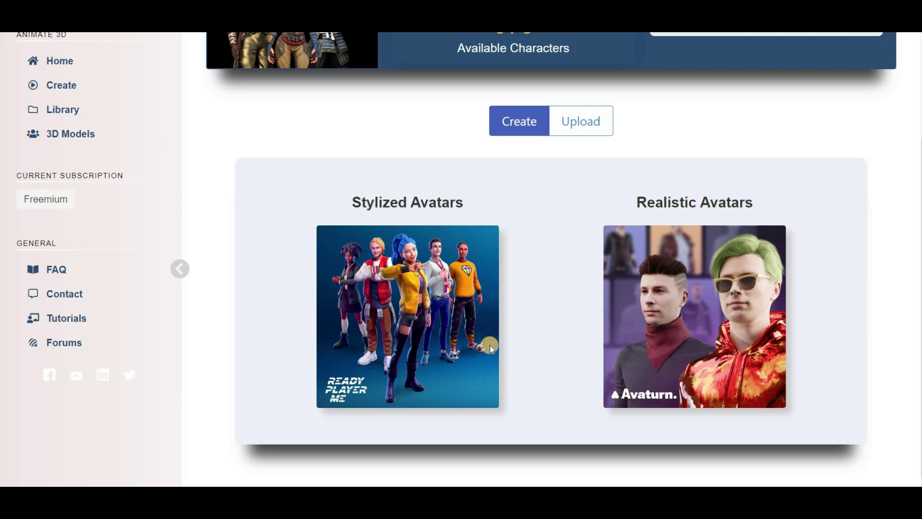
Step: Start a stylized avatar with a feminine body, no selfie, and the dark-haired preset with glasses
{"action": "left_click", "coordinate": [425, 349]}
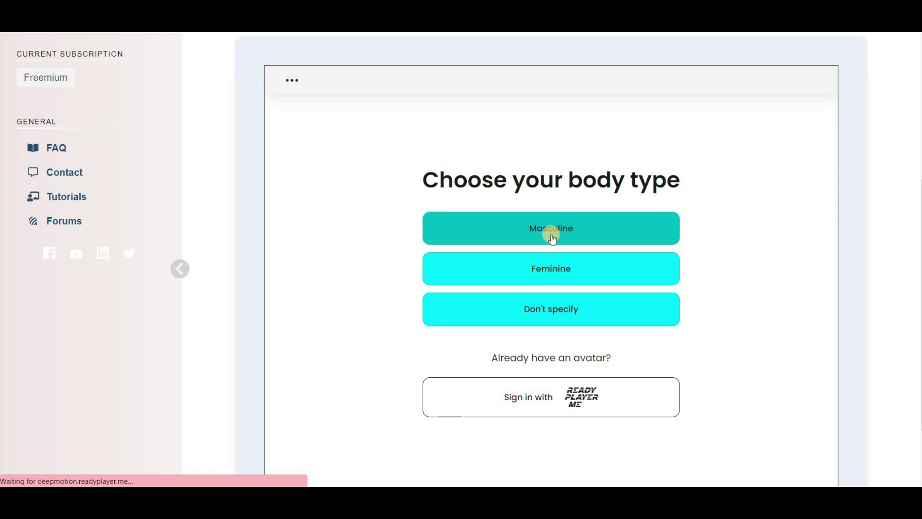
{"action": "left_click", "coordinate": [531, 269]}
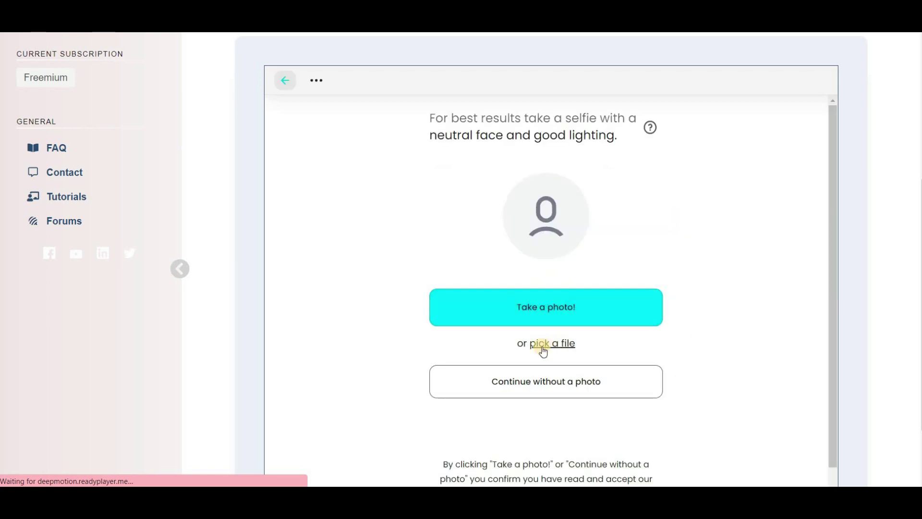
{"action": "left_click", "coordinate": [544, 396]}
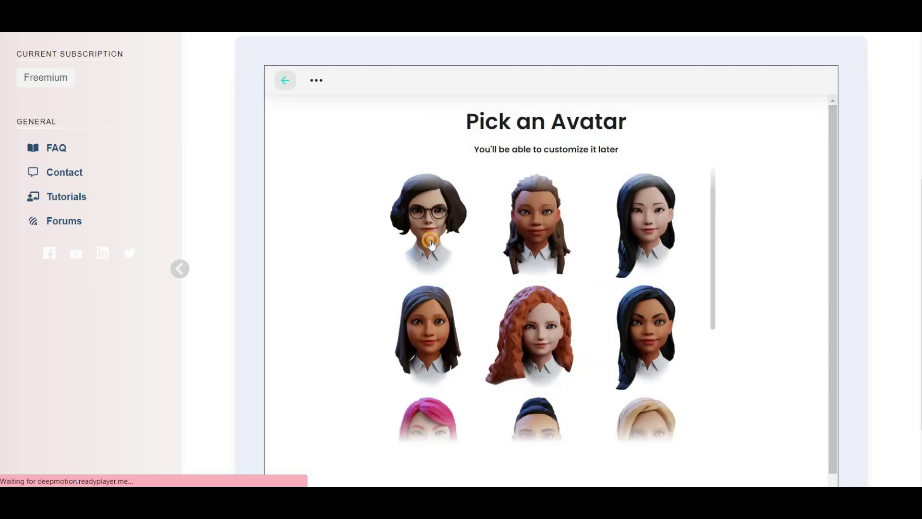
{"action": "scroll", "coordinate": [784, 369], "scroll_direction": "down", "scroll_amount": 1}
{"action": "left_click", "coordinate": [575, 457]}
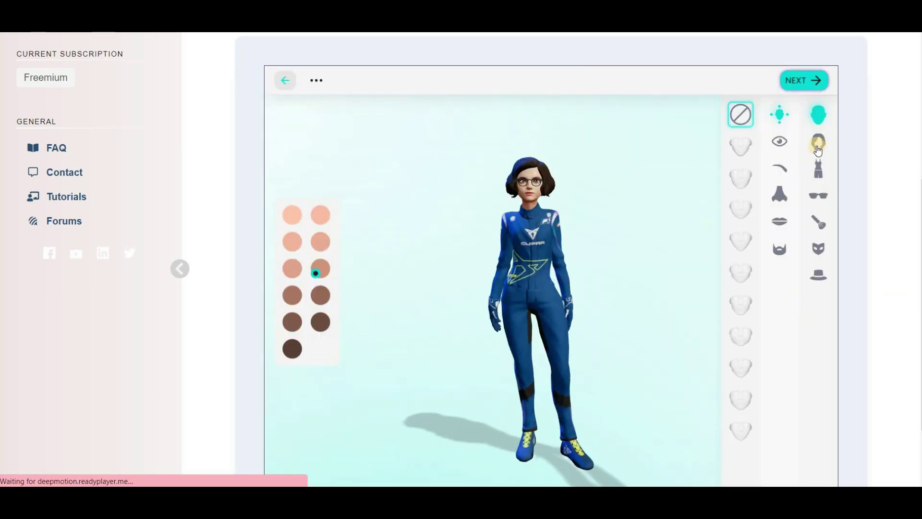
Step: Give the avatar a bun hairstyle in brown
{"action": "left_click", "coordinate": [817, 142]}
{"action": "left_click", "coordinate": [745, 206]}
{"action": "left_click", "coordinate": [713, 207]}
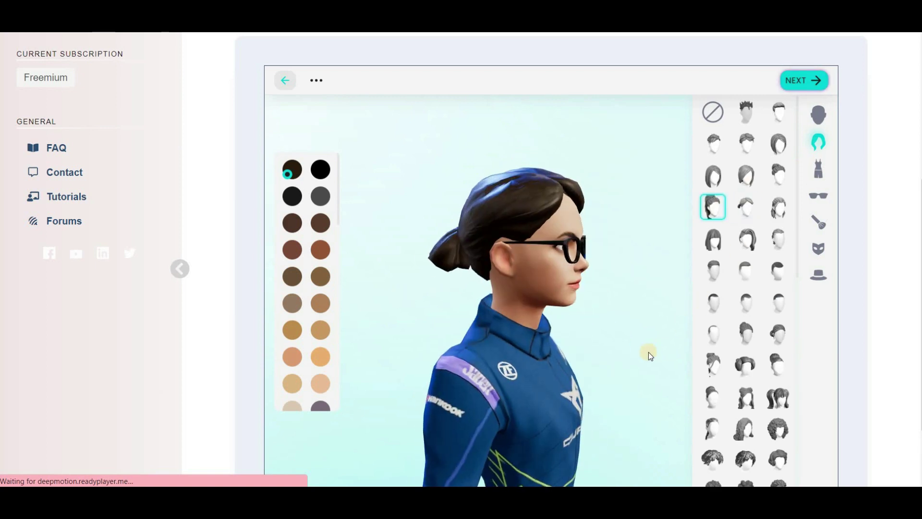
{"action": "left_click", "coordinate": [321, 330]}
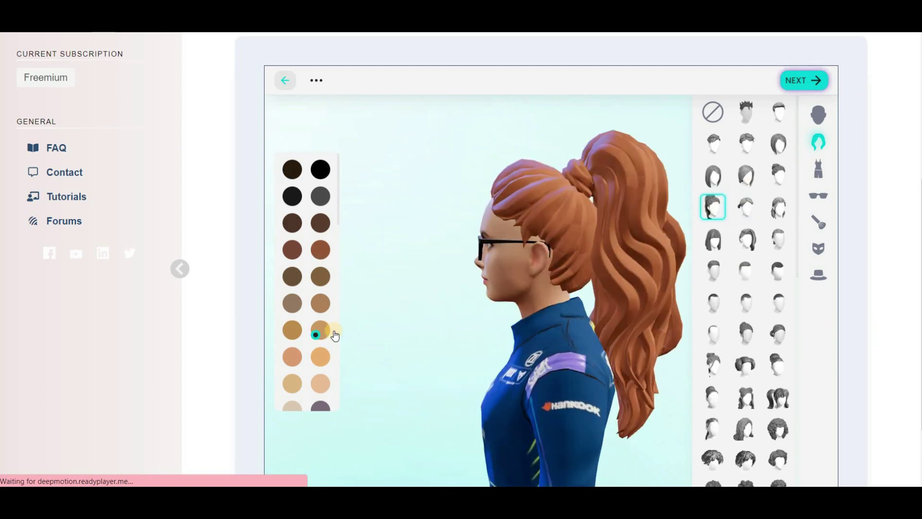
{"action": "left_click", "coordinate": [818, 169]}
Step: Dress the avatar in the red-and-white top
{"action": "left_click", "coordinate": [747, 115]}
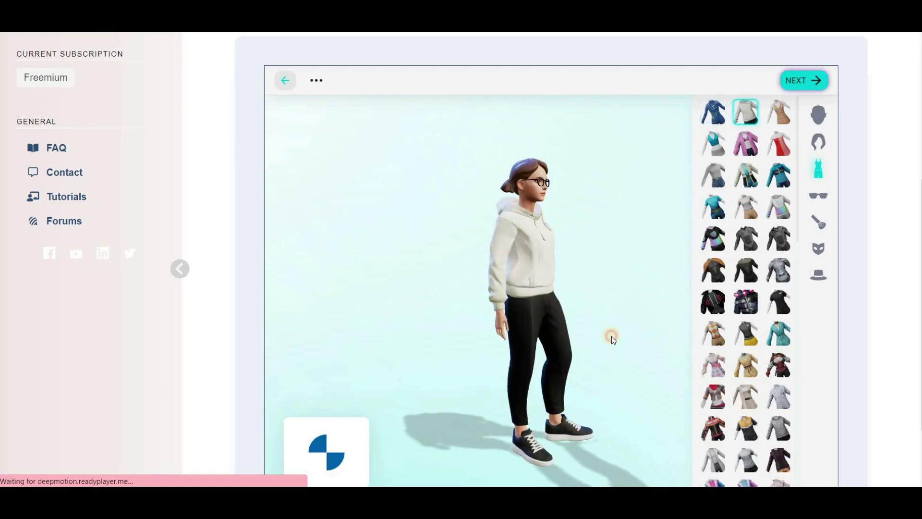
{"action": "scroll", "coordinate": [747, 321], "scroll_direction": "down", "scroll_amount": 5}
{"action": "left_click", "coordinate": [746, 313]}
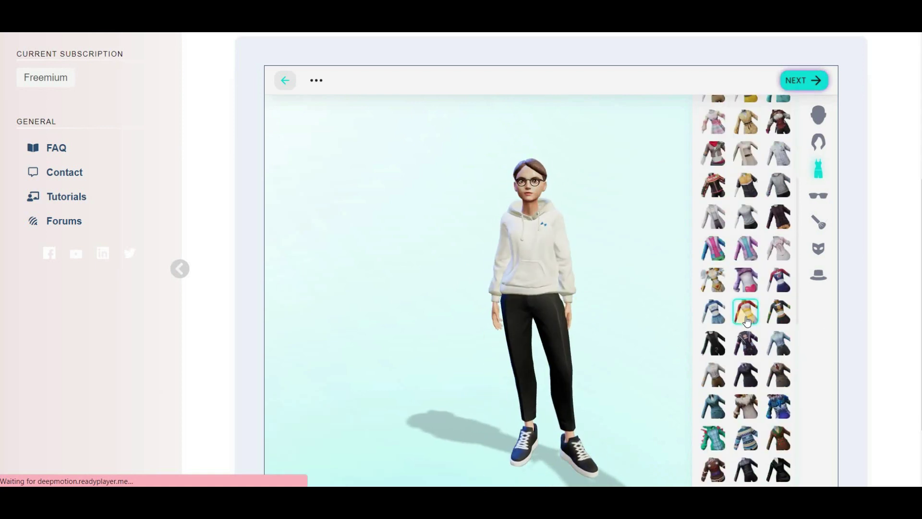
Step: Try several glasses styles on the avatar, including the orange-tinted pair
{"action": "left_click", "coordinate": [818, 195]}
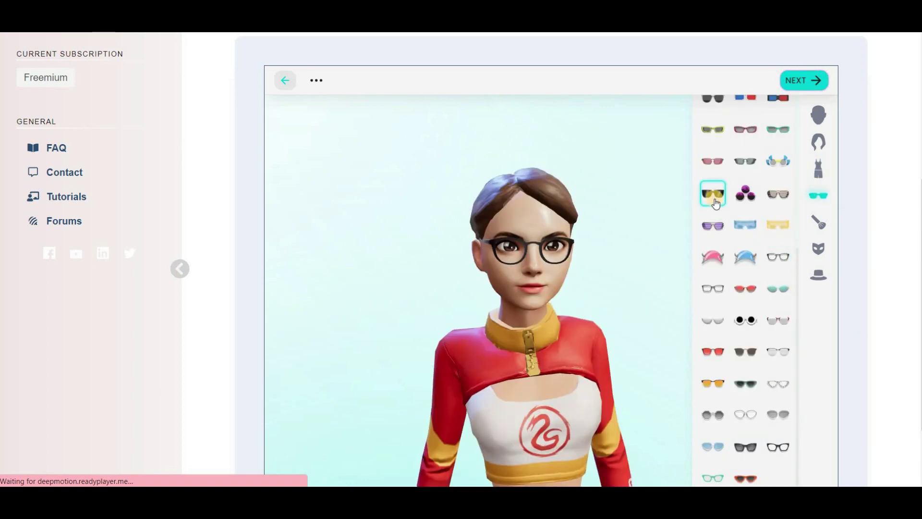
{"action": "scroll", "coordinate": [716, 268], "scroll_direction": "down", "scroll_amount": 2}
{"action": "left_click", "coordinate": [713, 359]}
{"action": "left_click", "coordinate": [715, 326]}
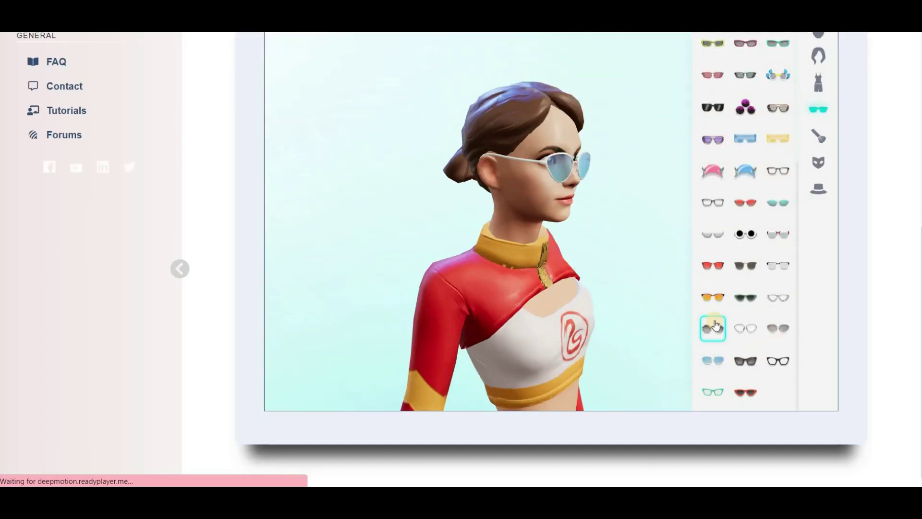
{"action": "left_click", "coordinate": [745, 265]}
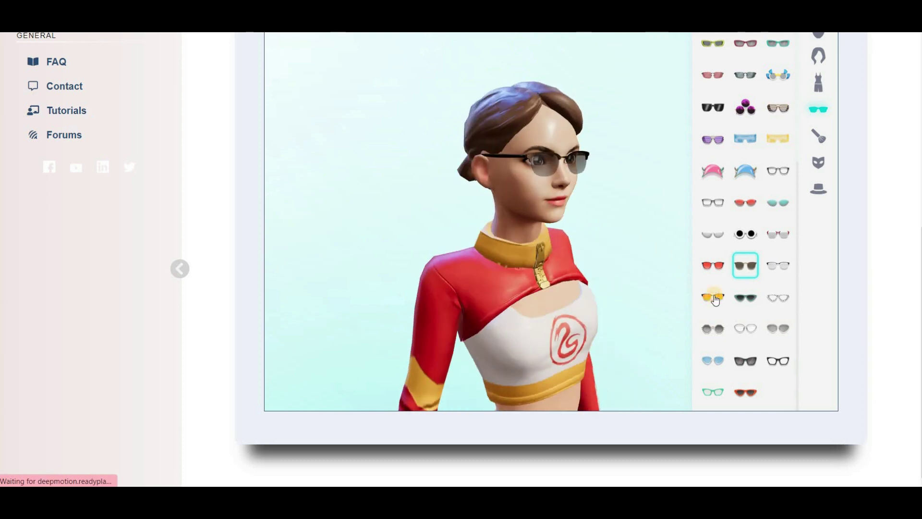
{"action": "left_click", "coordinate": [712, 297]}
{"action": "left_click", "coordinate": [712, 265]}
Step: Try the bucket hat, brown hood and keffiyeh, leaving the avatar without headwear
{"action": "left_click", "coordinate": [818, 188]}
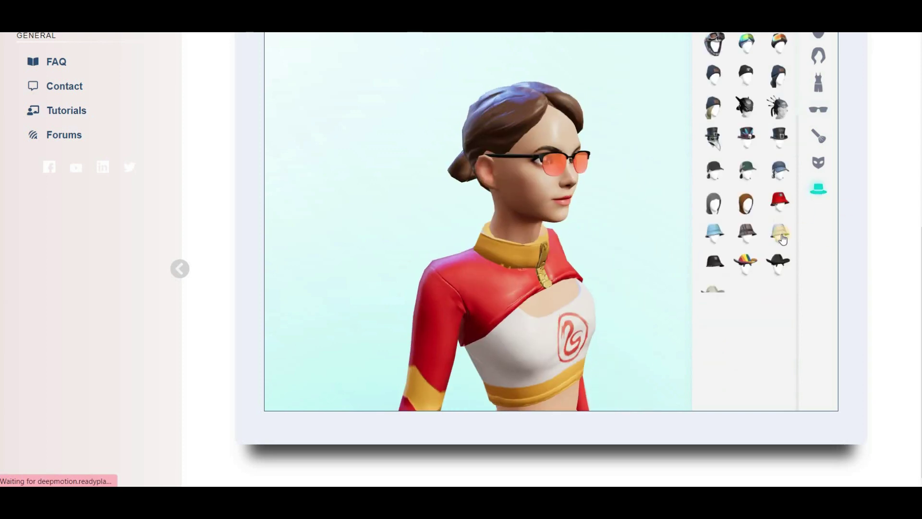
{"action": "left_click", "coordinate": [780, 233]}
{"action": "left_click", "coordinate": [746, 203]}
{"action": "scroll", "coordinate": [782, 219], "scroll_direction": "up", "scroll_amount": 6}
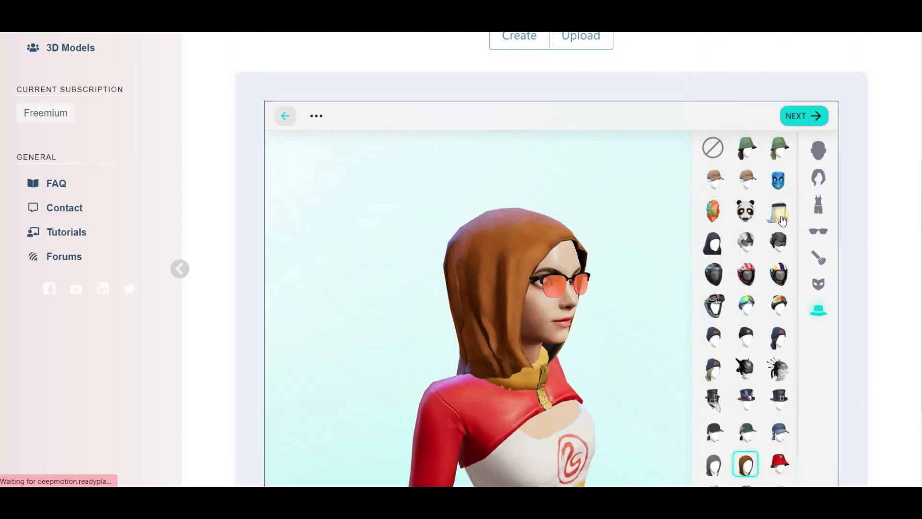
{"action": "left_click", "coordinate": [783, 219]}
{"action": "scroll", "coordinate": [843, 348], "scroll_direction": "down", "scroll_amount": 3}
{"action": "scroll", "coordinate": [836, 342], "scroll_direction": "up", "scroll_amount": 2}
{"action": "scroll", "coordinate": [788, 336], "scroll_direction": "down", "scroll_amount": 3}
{"action": "scroll", "coordinate": [829, 309], "scroll_direction": "up", "scroll_amount": 2}
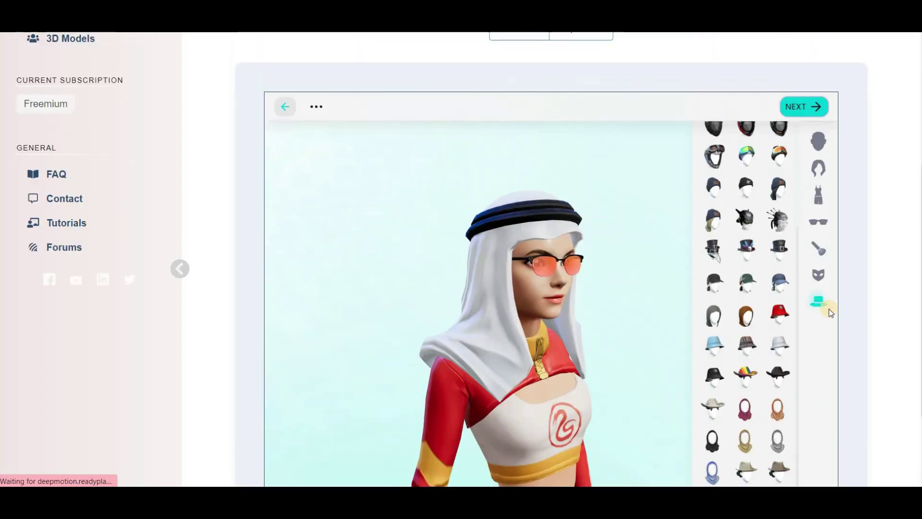
{"action": "scroll", "coordinate": [829, 309], "scroll_direction": "up", "scroll_amount": 2}
{"action": "scroll", "coordinate": [829, 309], "scroll_direction": "down", "scroll_amount": 3}
Step: Skip the Ready Player Me signup, dismiss the download dialog, and save the avatar under its character name
{"action": "left_click", "coordinate": [803, 58]}
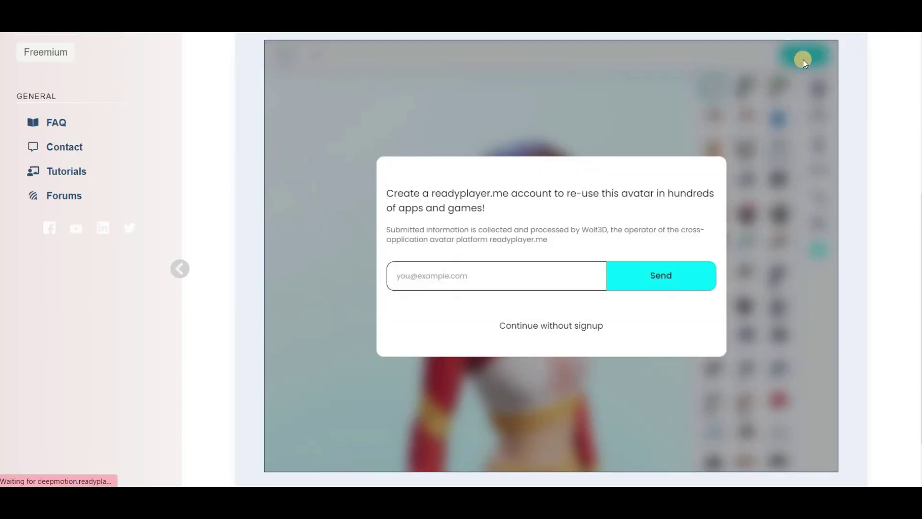
{"action": "left_click", "coordinate": [455, 284]}
{"action": "left_click", "coordinate": [561, 197]}
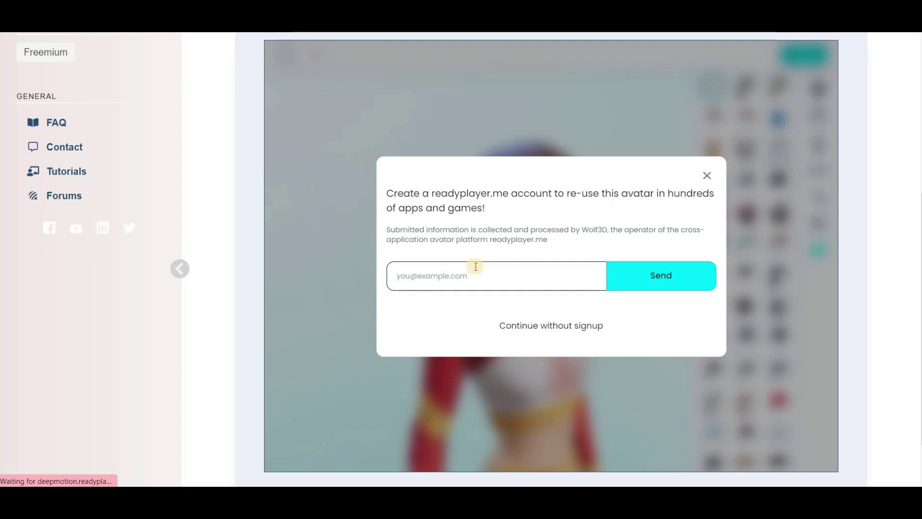
{"action": "left_click", "coordinate": [547, 327]}
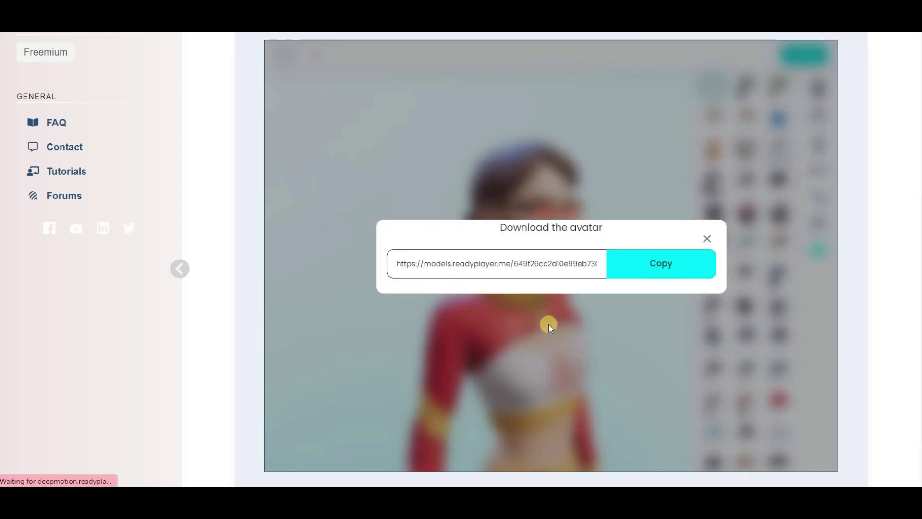
{"action": "left_click", "coordinate": [665, 277]}
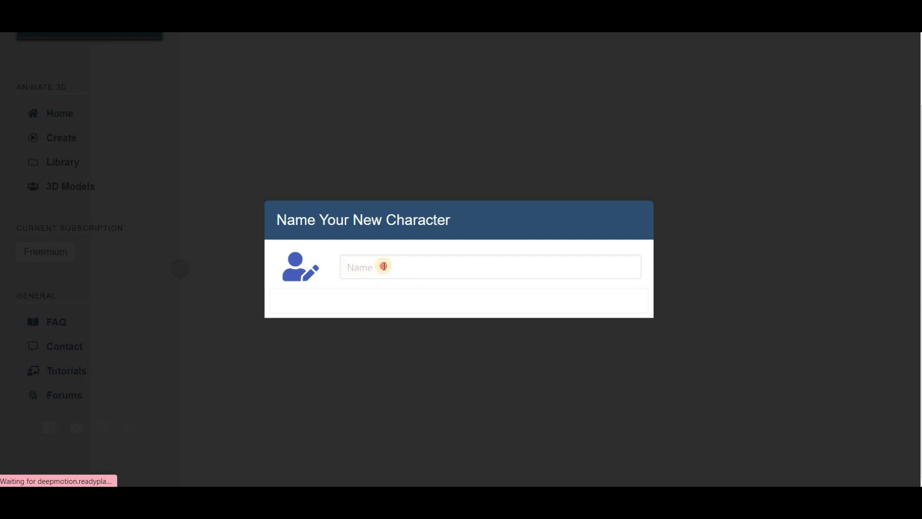
{"action": "left_click", "coordinate": [369, 266]}
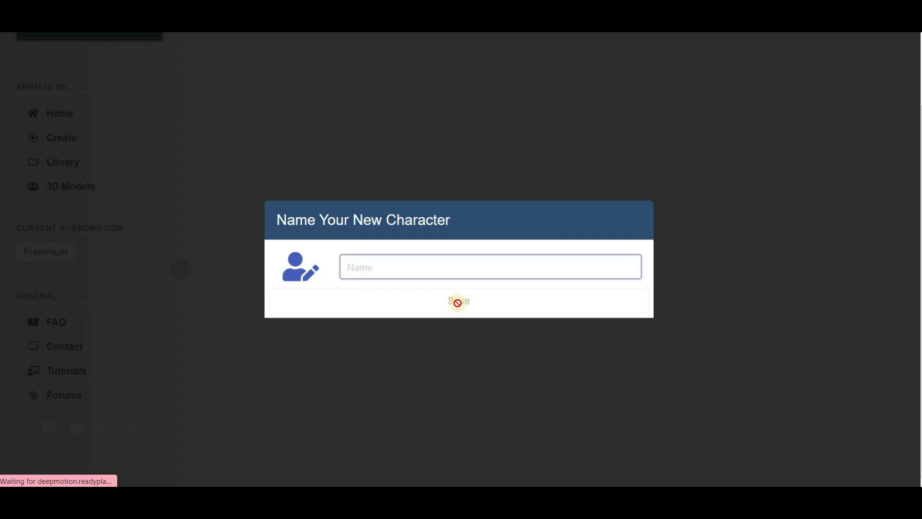
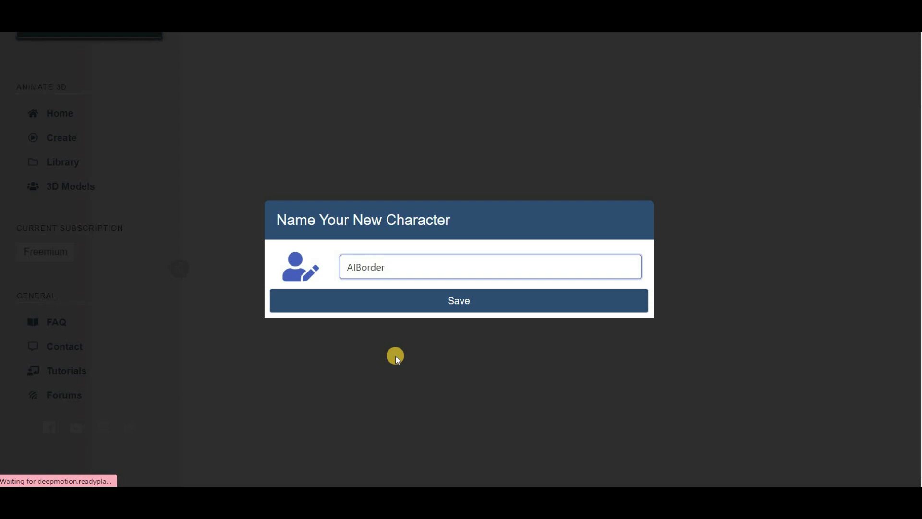
{"action": "left_click", "coordinate": [437, 310]}
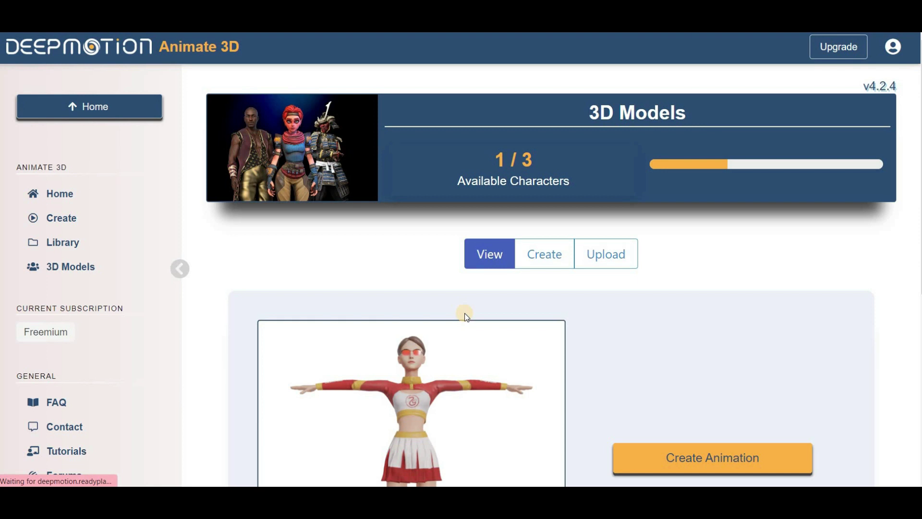
Step: Start a new animation for the saved character and upload the dance video, fixing its file name
{"action": "scroll", "coordinate": [465, 313], "scroll_direction": "down", "scroll_amount": 5}
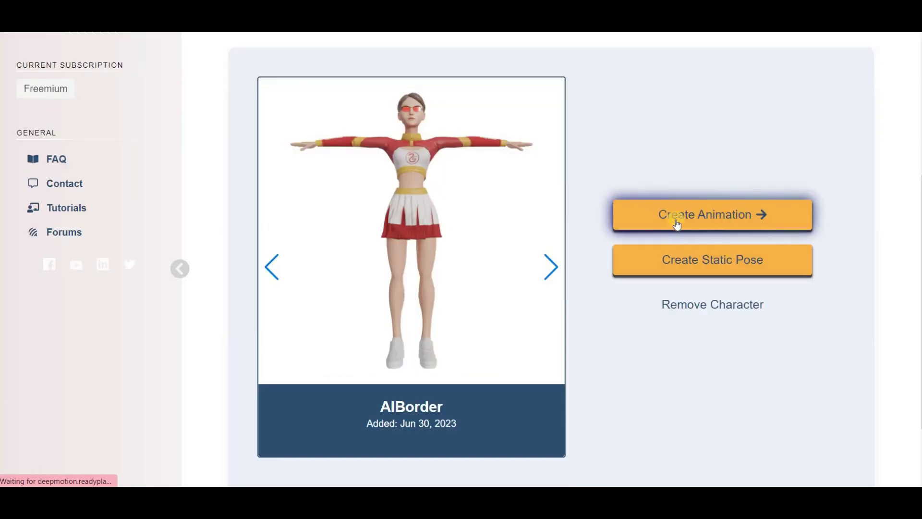
{"action": "left_click", "coordinate": [719, 222]}
{"action": "left_click", "coordinate": [388, 318]}
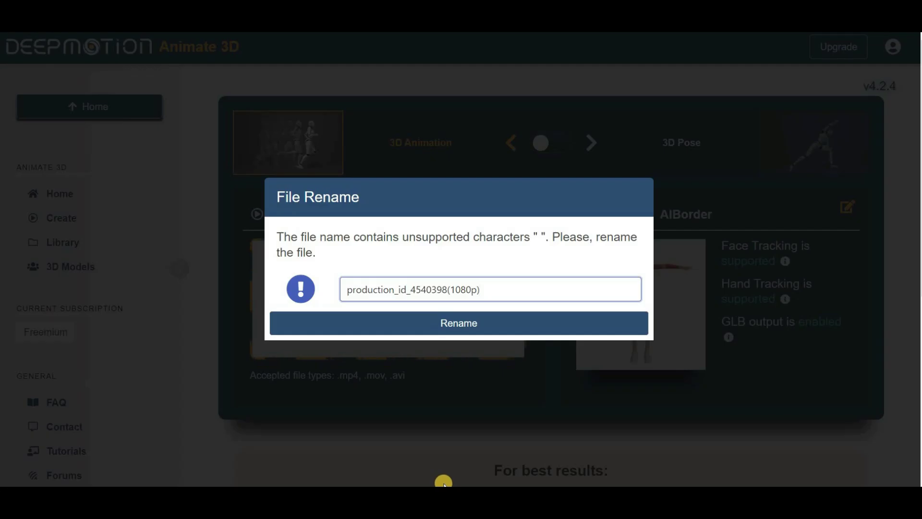
{"action": "left_click_drag", "start_coordinate": [447, 290], "coordinate": [385, 293]}
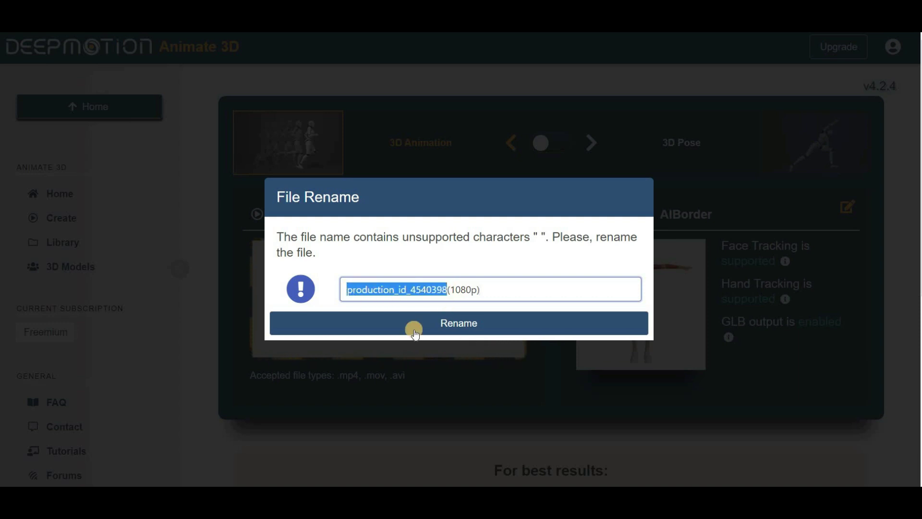
{"action": "left_click", "coordinate": [458, 328]}
Step: Trim the uploaded clip to 10.40 seconds and save it
{"action": "left_click", "coordinate": [323, 374]}
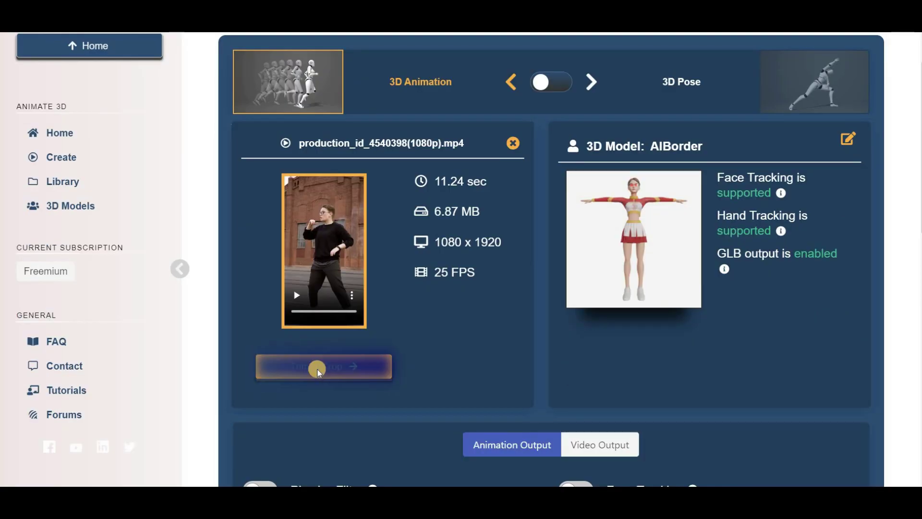
{"action": "mouse_move", "coordinate": [676, 438]}
{"action": "left_mouse_down"}
{"action": "mouse_move", "coordinate": [468, 436]}
{"action": "mouse_move", "coordinate": [658, 433]}
{"action": "left_mouse_up"}
{"action": "scroll", "coordinate": [766, 460], "scroll_direction": "down", "scroll_amount": 1}
{"action": "left_click", "coordinate": [741, 459]}
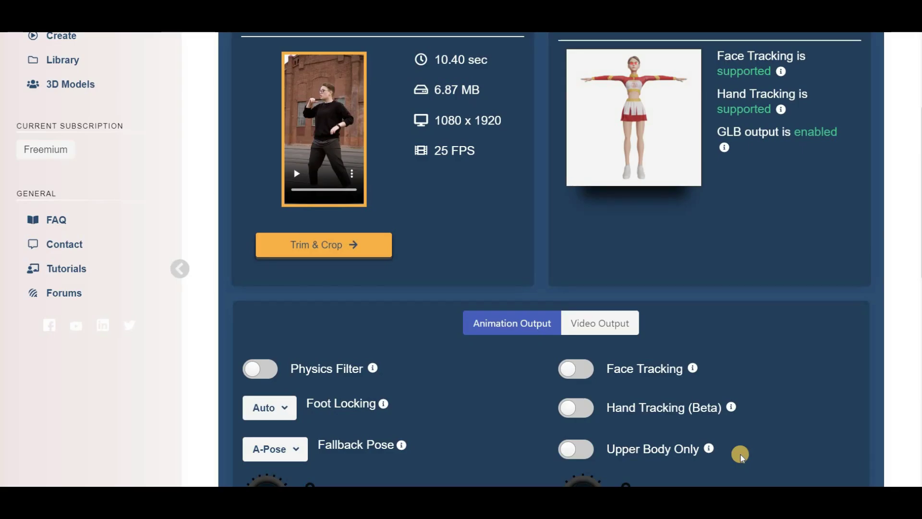
{"action": "scroll", "coordinate": [741, 456], "scroll_direction": "down", "scroll_amount": 1}
Step: Enable MP4 output without the original video, using a Solid background and cinematic camera
{"action": "left_click", "coordinate": [608, 262]}
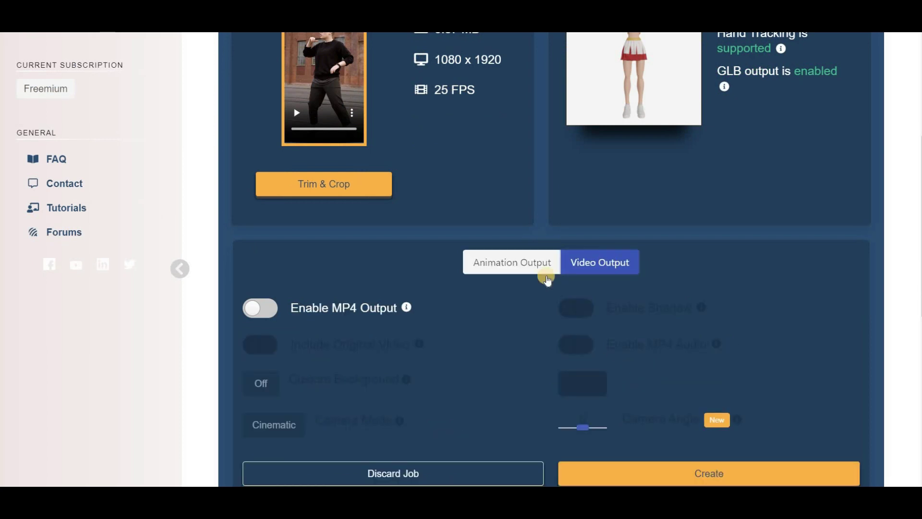
{"action": "left_click", "coordinate": [259, 312]}
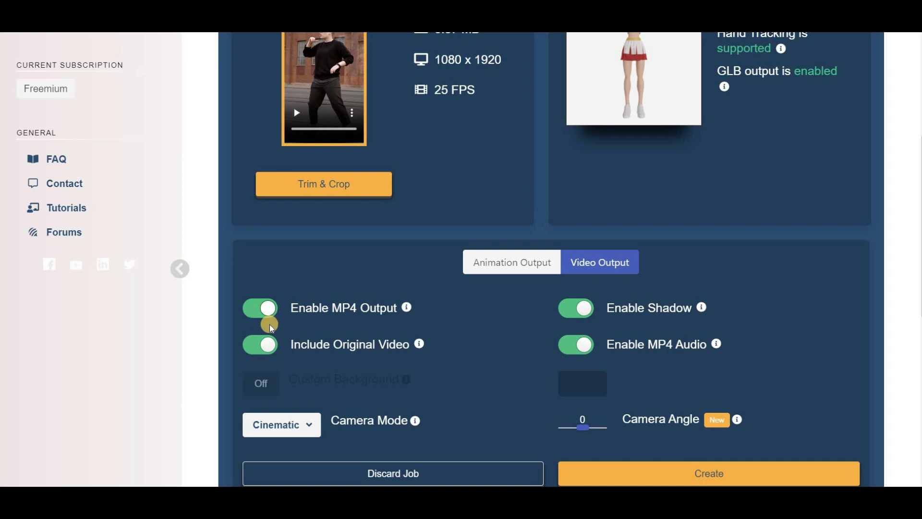
{"action": "left_click", "coordinate": [262, 345]}
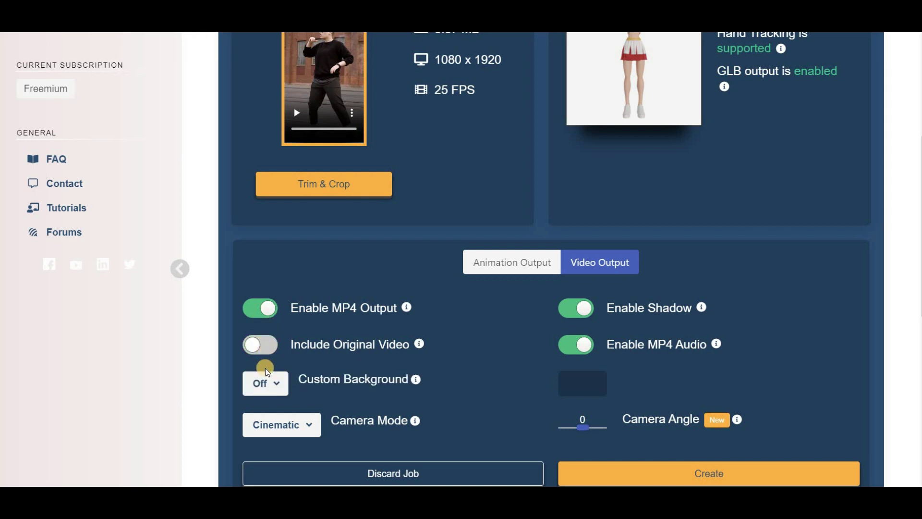
{"action": "left_click", "coordinate": [271, 383]}
{"action": "left_click", "coordinate": [267, 432]}
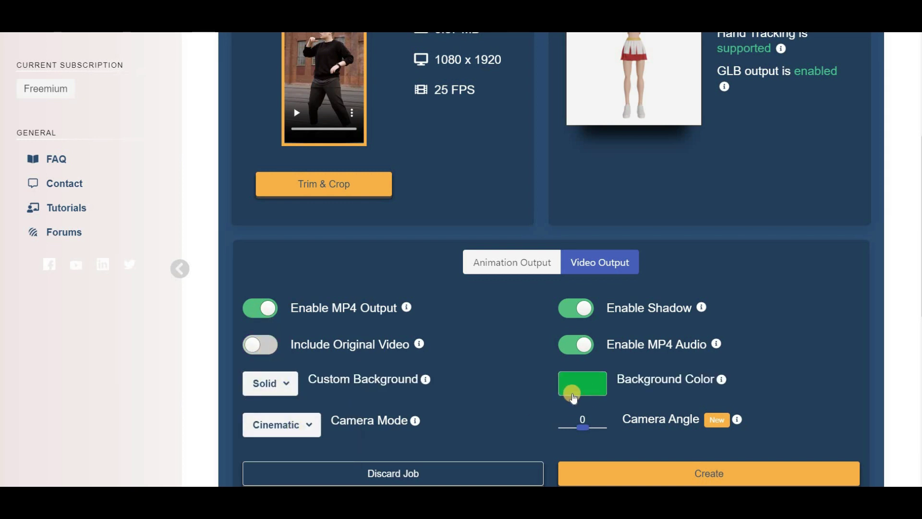
{"action": "left_click", "coordinate": [295, 434]}
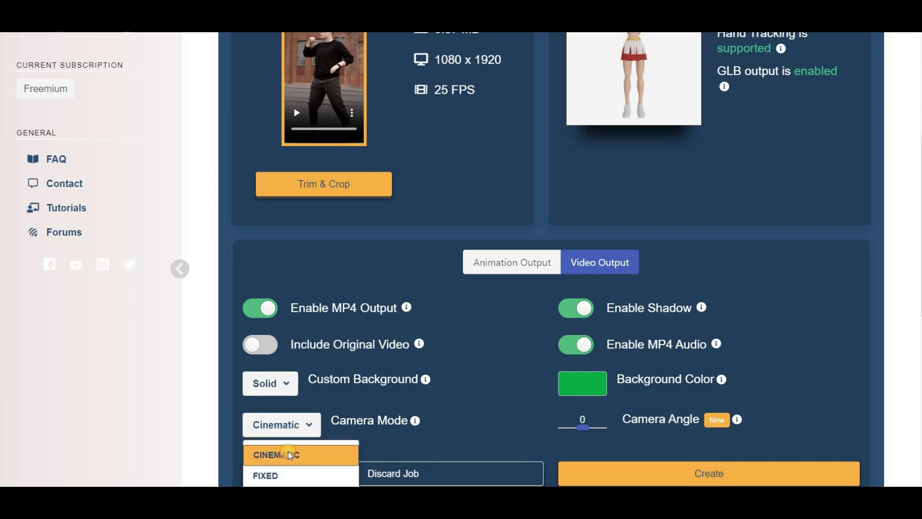
{"action": "left_click", "coordinate": [288, 451]}
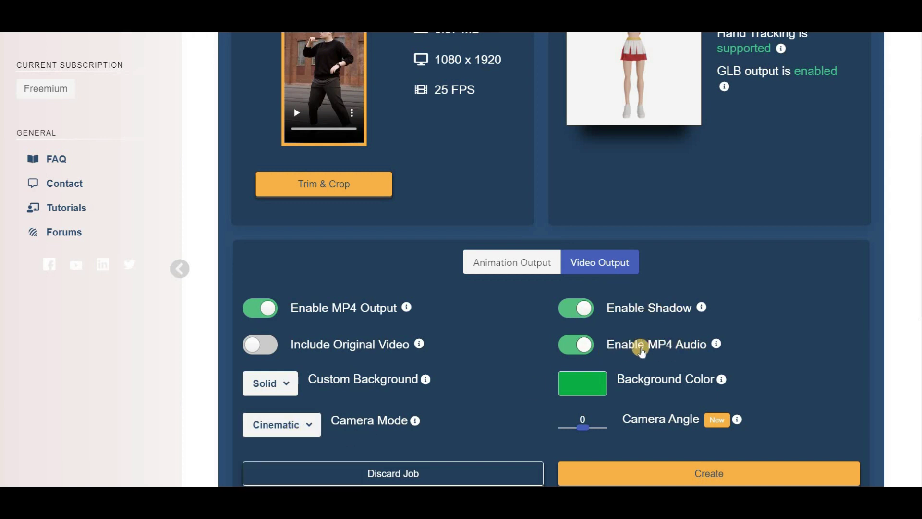
Step: Turn off shadow and audio, then create the job
{"action": "left_click", "coordinate": [591, 317]}
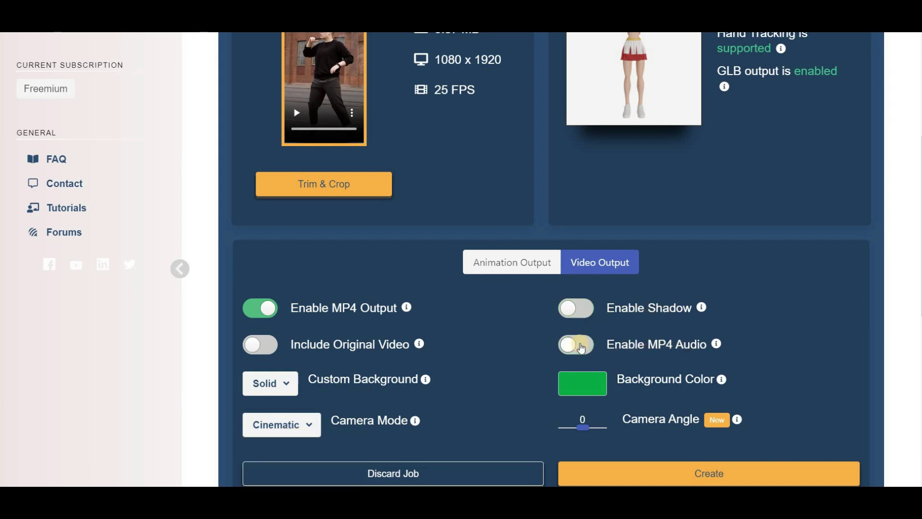
{"action": "scroll", "coordinate": [586, 336], "scroll_direction": "down", "scroll_amount": 3}
{"action": "left_click", "coordinate": [593, 306]}
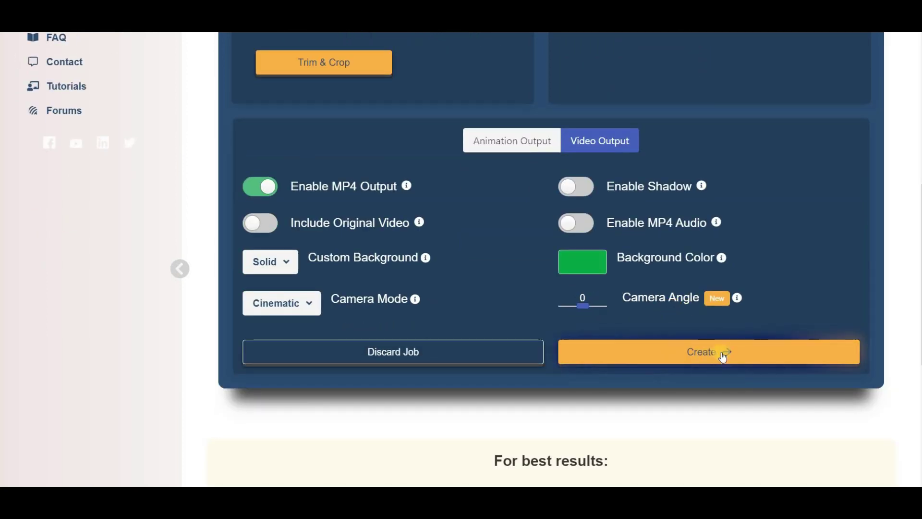
{"action": "left_click", "coordinate": [705, 353]}
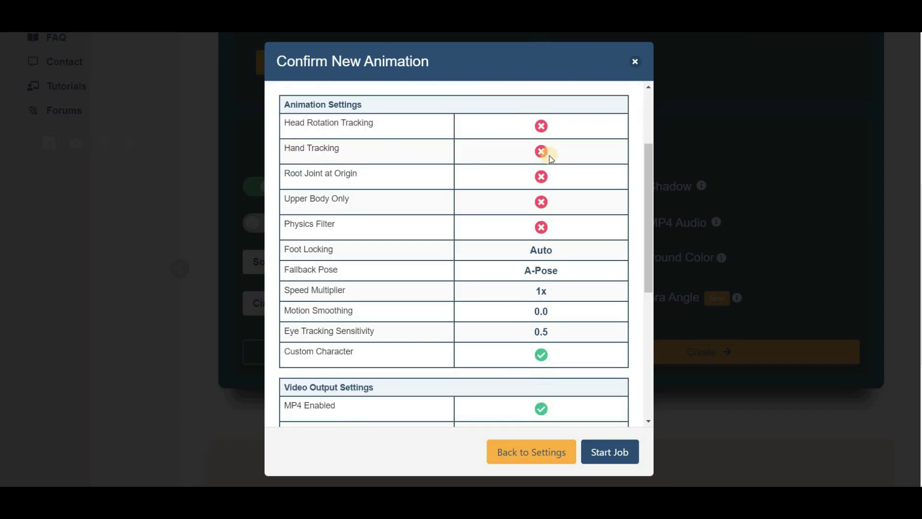
{"action": "scroll", "coordinate": [545, 154], "scroll_direction": "down", "scroll_amount": 5}
Step: Run the animation job, dismiss the viewer instructions, and orbit the 3D preview
{"action": "left_click", "coordinate": [617, 456]}
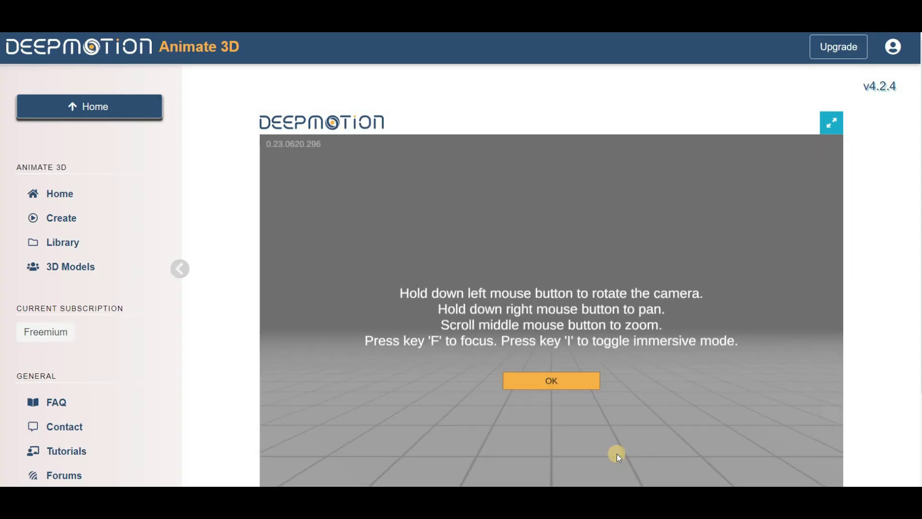
{"action": "left_click", "coordinate": [551, 381]}
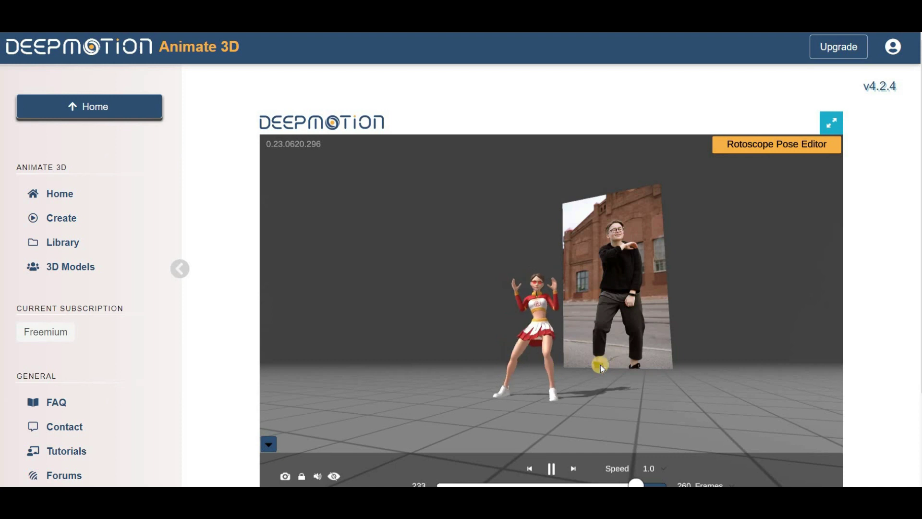
{"action": "left_click_drag", "start_coordinate": [652, 374], "coordinate": [716, 371]}
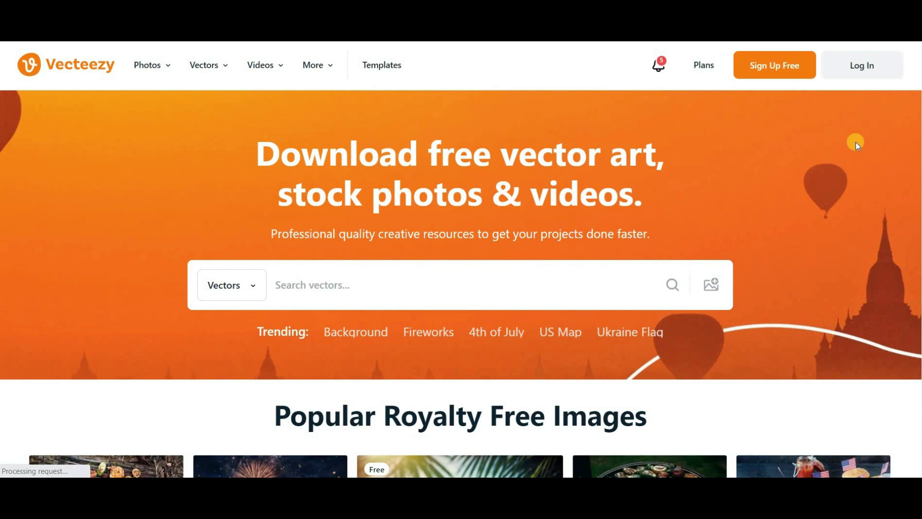
Step: Search Vecteezy videos for 'cartoon' and browse the results
{"action": "scroll", "coordinate": [856, 142], "scroll_direction": "down", "scroll_amount": 4}
{"action": "scroll", "coordinate": [855, 142], "scroll_direction": "down", "scroll_amount": 3}
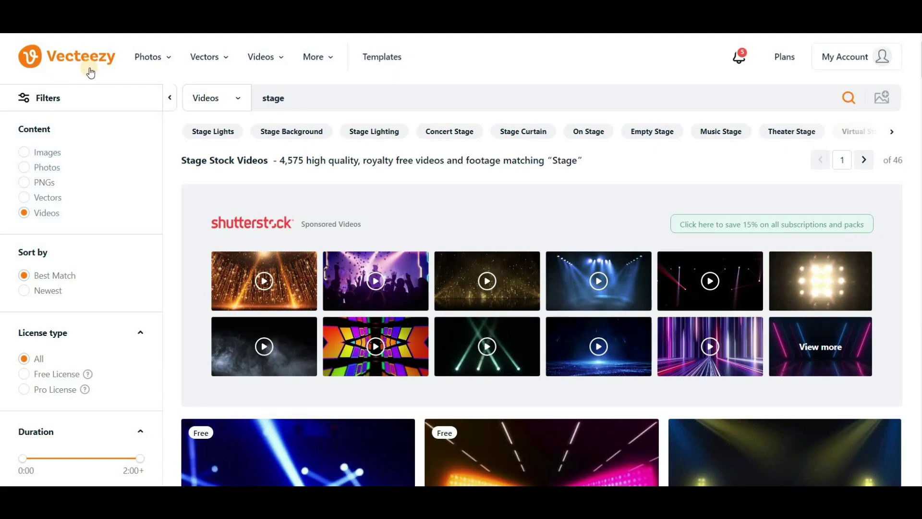
{"action": "left_click", "coordinate": [272, 98]}
{"action": "scroll", "coordinate": [440, 178], "scroll_direction": "down", "scroll_amount": 1}
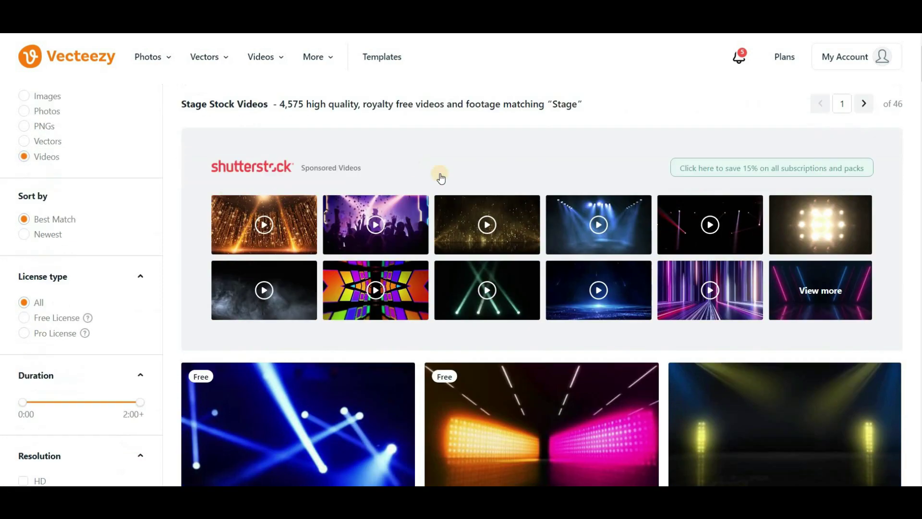
{"action": "scroll", "coordinate": [440, 178], "scroll_direction": "down", "scroll_amount": 5}
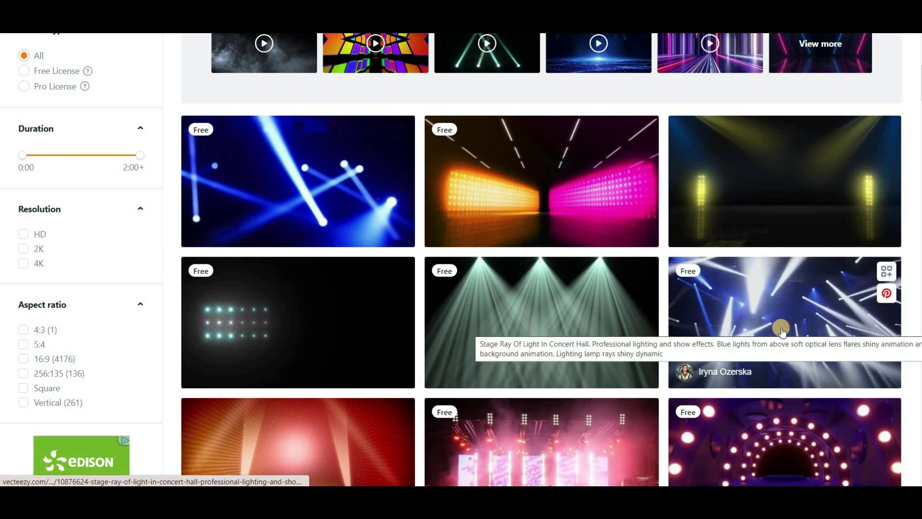
{"action": "scroll", "coordinate": [771, 312], "scroll_direction": "down", "scroll_amount": 7}
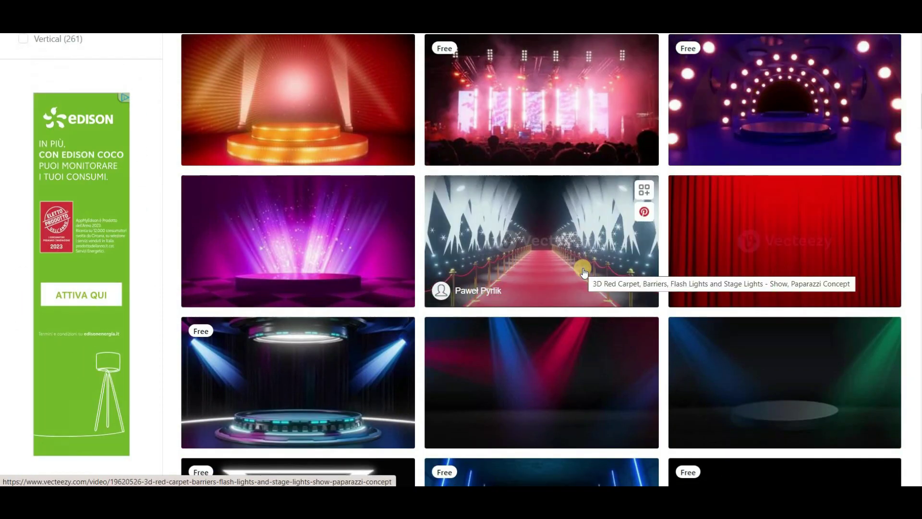
{"action": "scroll", "coordinate": [715, 263], "scroll_direction": "down", "scroll_amount": 20}
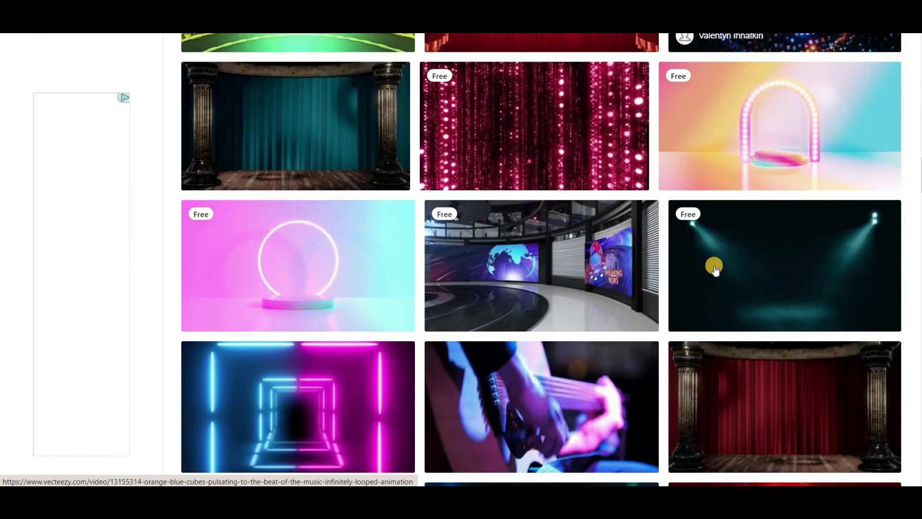
{"action": "scroll", "coordinate": [715, 269], "scroll_direction": "up", "scroll_amount": 20}
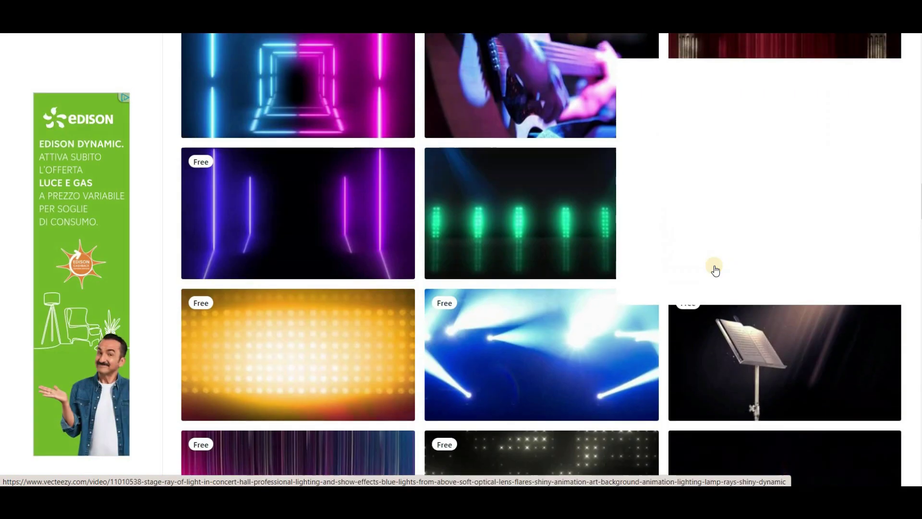
{"action": "scroll", "coordinate": [716, 269], "scroll_direction": "up", "scroll_amount": 4}
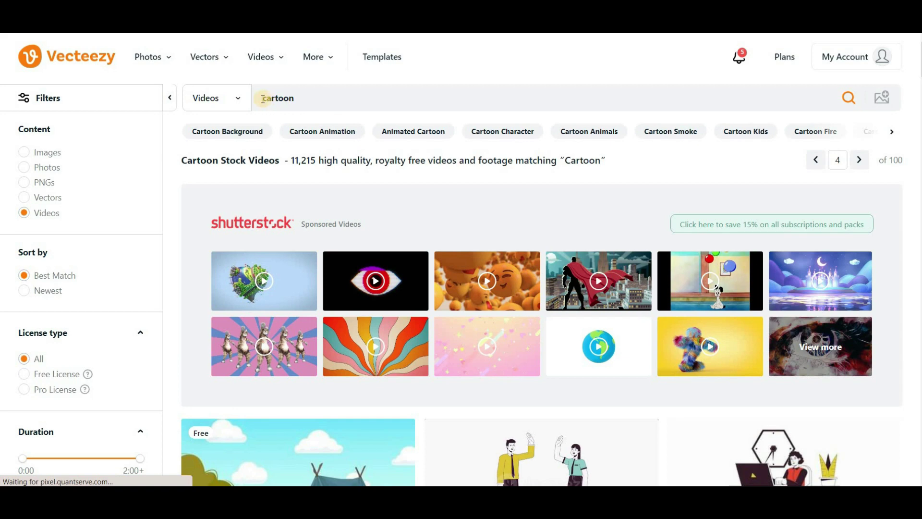
Step: Open the desert-tree 'The Hot Afternoon In The Summer Season' video page
{"action": "left_click", "coordinate": [263, 99]}
{"action": "scroll", "coordinate": [404, 152], "scroll_direction": "down", "scroll_amount": 15}
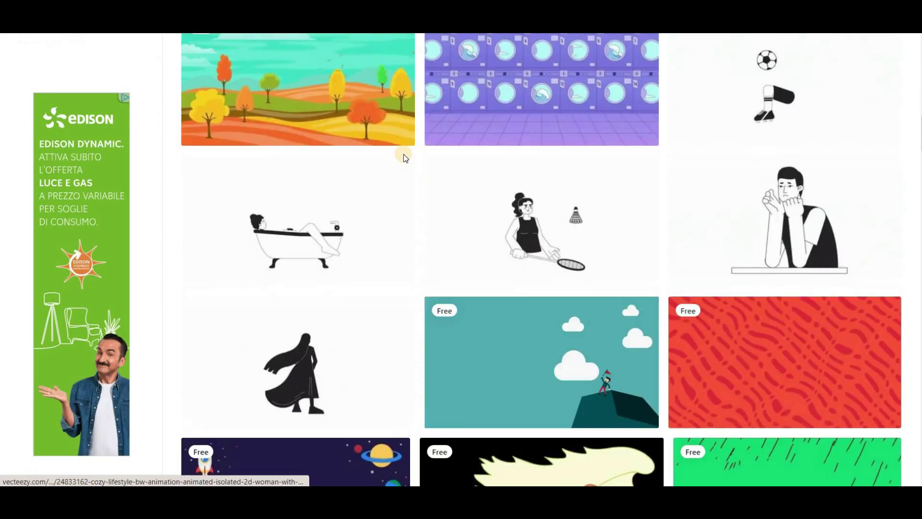
{"action": "scroll", "coordinate": [403, 158], "scroll_direction": "down", "scroll_amount": 15}
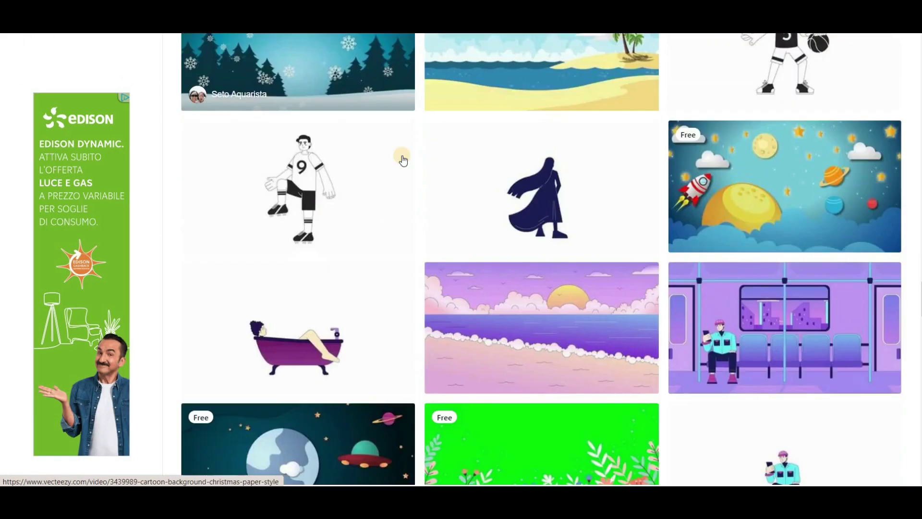
{"action": "scroll", "coordinate": [402, 159], "scroll_direction": "down", "scroll_amount": 15}
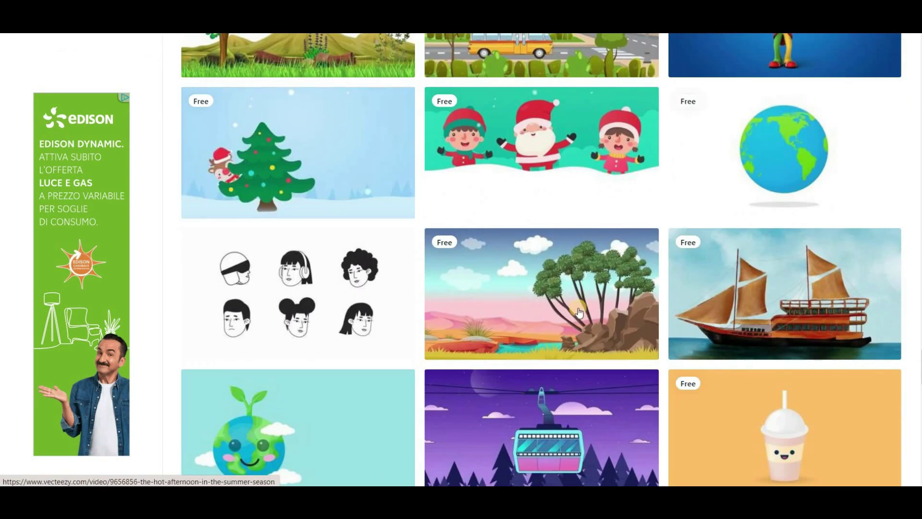
{"action": "mouse_move", "coordinate": [533, 307]}
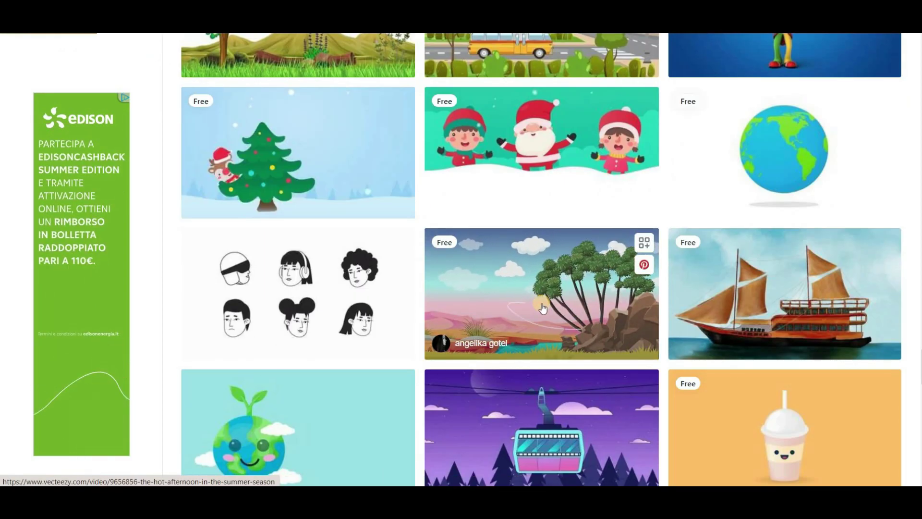
{"action": "left_click", "coordinate": [541, 304]}
{"action": "scroll", "coordinate": [600, 295], "scroll_direction": "down", "scroll_amount": 3}
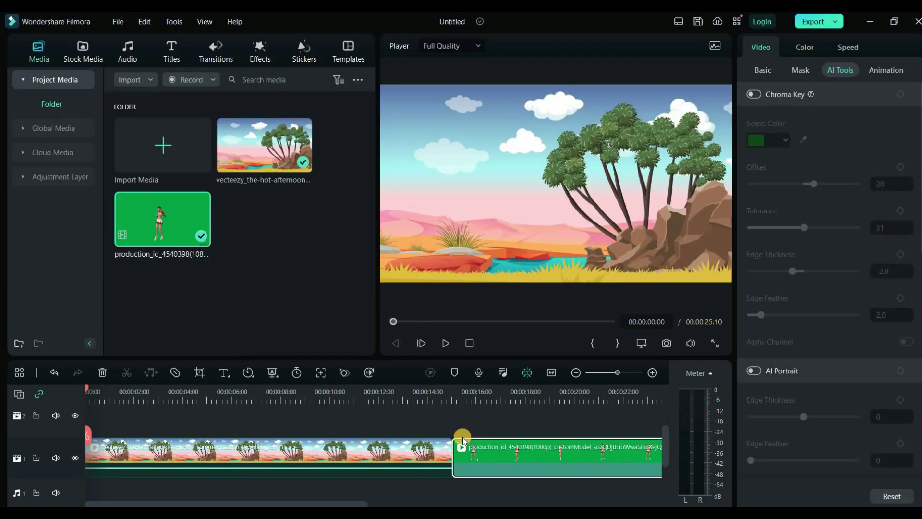
Step: Put the green-screen dancer clip on track 2 above the desert clip and apply Chroma Key
{"action": "left_click_drag", "start_coordinate": [503, 461], "coordinate": [26, 477]}
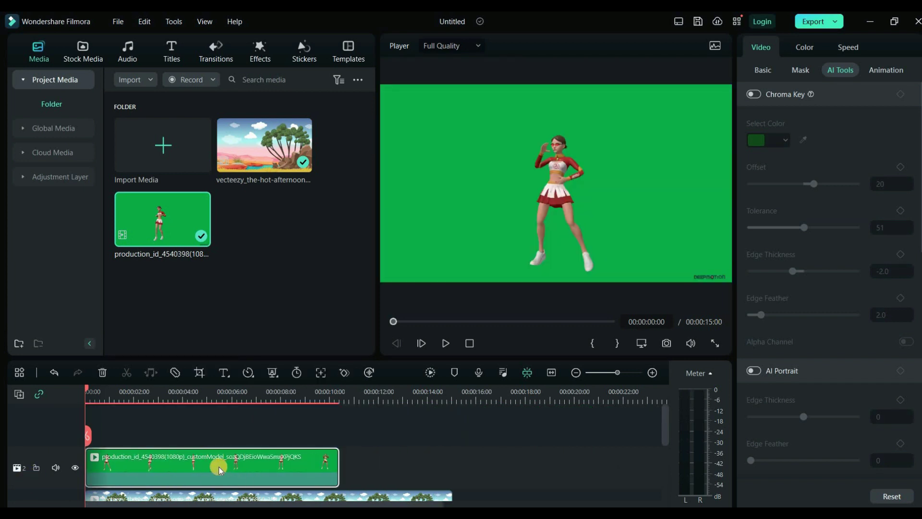
{"action": "scroll", "coordinate": [254, 483], "scroll_direction": "up", "scroll_amount": 1}
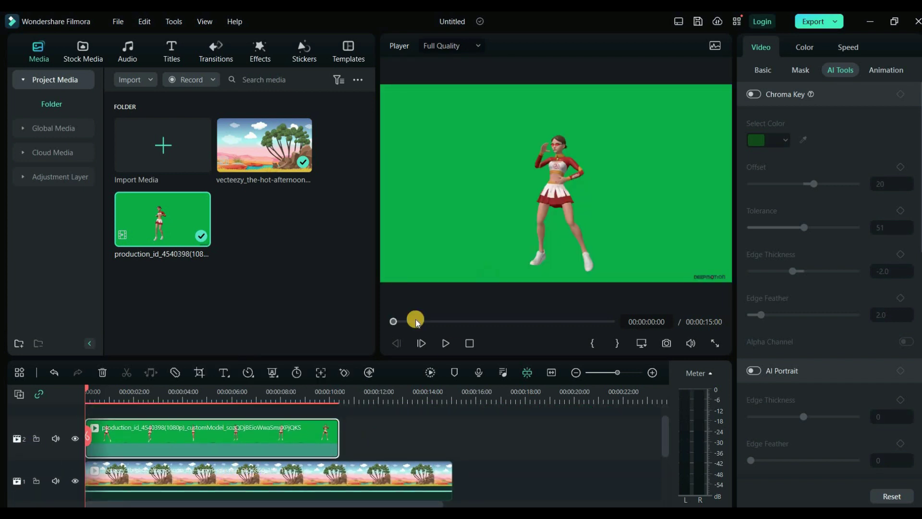
{"action": "left_click", "coordinate": [274, 374]}
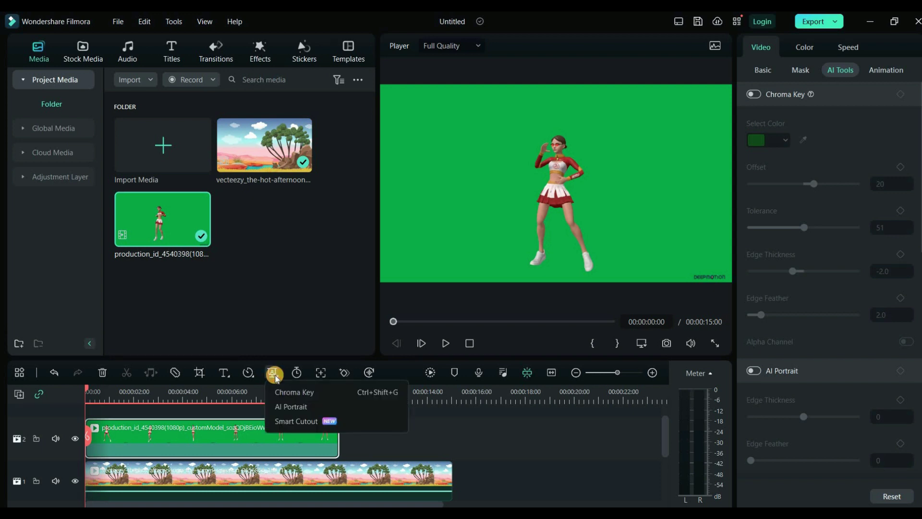
{"action": "left_click", "coordinate": [296, 395]}
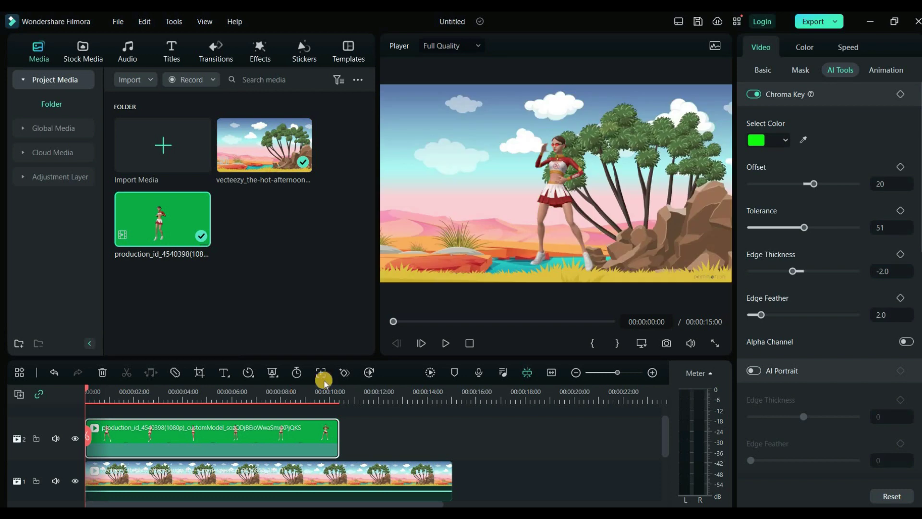
Step: Shift the dancer left, enlarge her, and bring the playhead to the 10-second mark
{"action": "left_click_drag", "start_coordinate": [556, 194], "coordinate": [449, 213]}
{"action": "left_click_drag", "start_coordinate": [627, 101], "coordinate": [644, 91]}
{"action": "left_click_drag", "start_coordinate": [450, 200], "coordinate": [445, 201]}
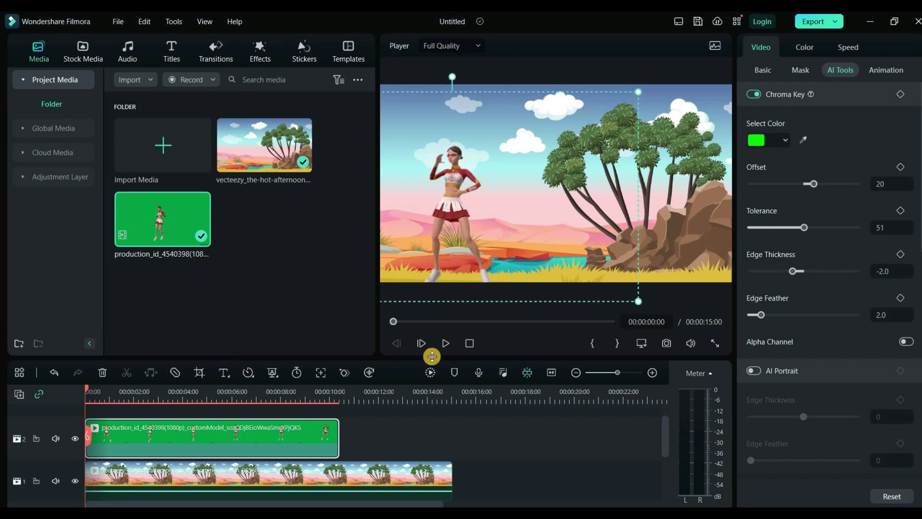
{"action": "left_click_drag", "start_coordinate": [90, 388], "coordinate": [319, 398]}
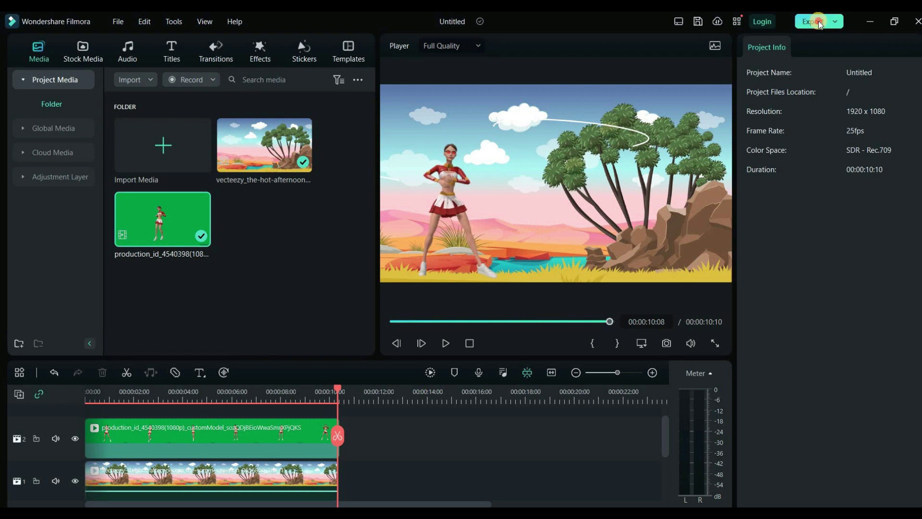
Step: Export the project as an MP4 named 'Animation' at Higher quality
{"action": "left_click", "coordinate": [818, 23]}
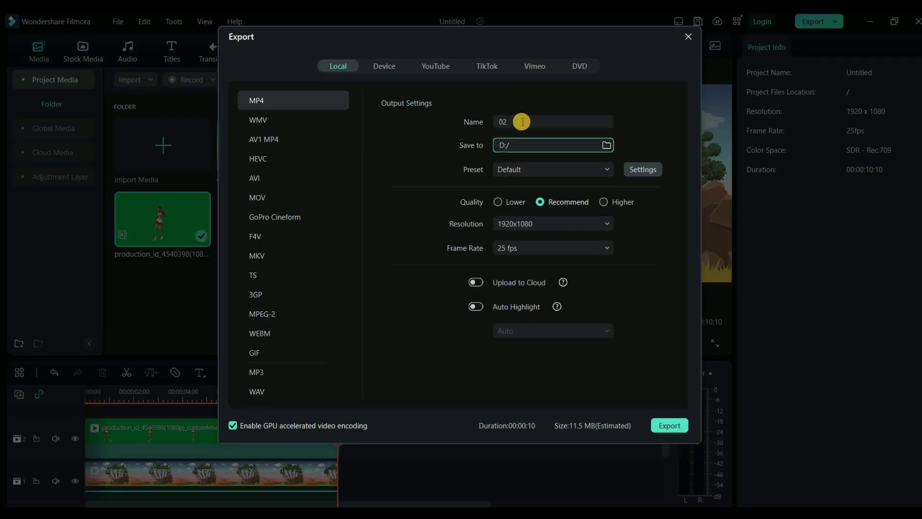
{"action": "double_click", "coordinate": [521, 121]}
{"action": "type", "text": "Animation"}
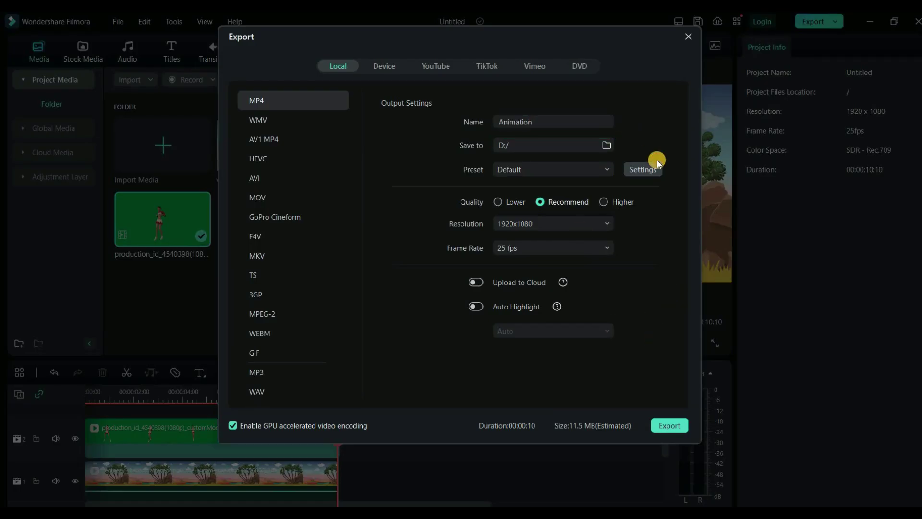
{"action": "left_click", "coordinate": [604, 201]}
{"action": "left_click", "coordinate": [657, 425]}
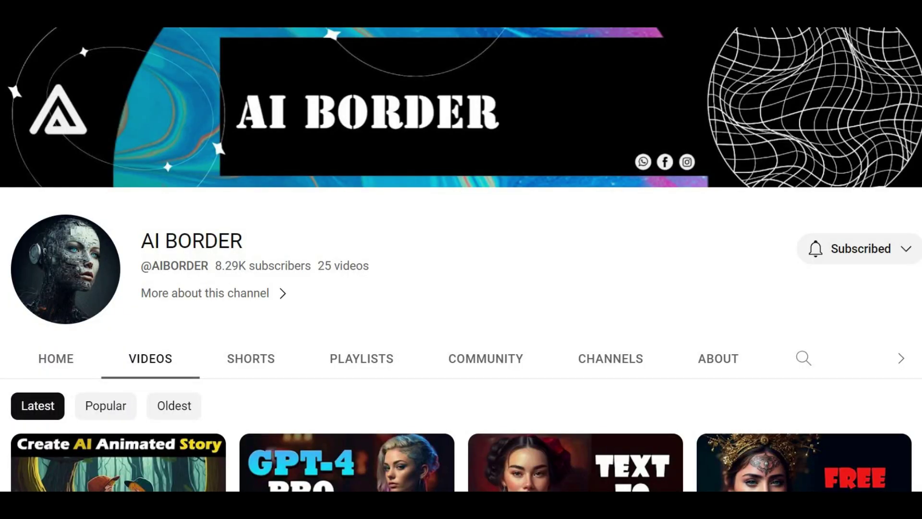
{"action": "scroll", "coordinate": [461, 288], "scroll_direction": "down", "scroll_amount": 5}
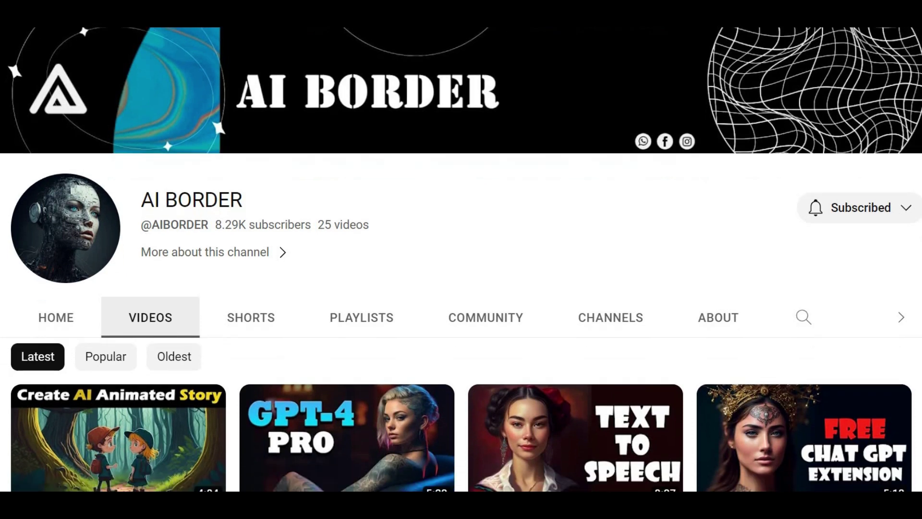
{"action": "scroll", "coordinate": [461, 288], "scroll_direction": "down", "scroll_amount": 1}
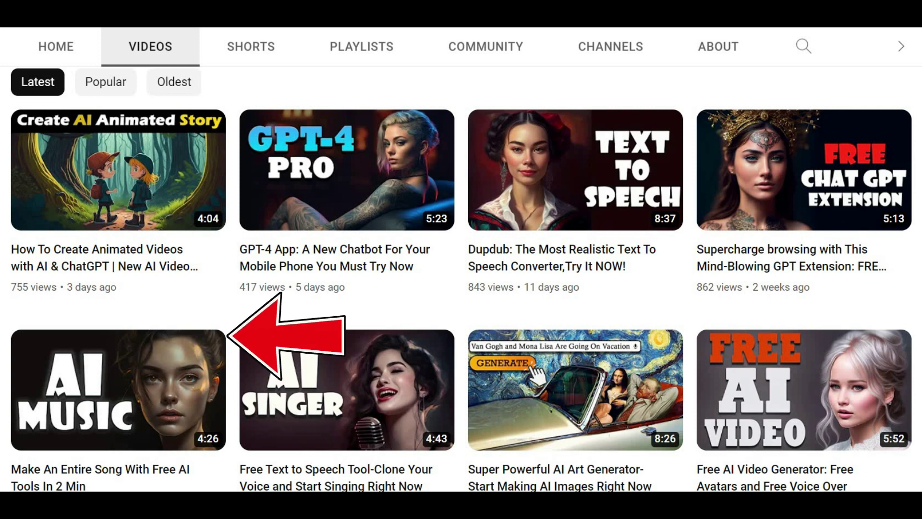
{"action": "scroll", "coordinate": [461, 278], "scroll_direction": "down", "scroll_amount": 1}
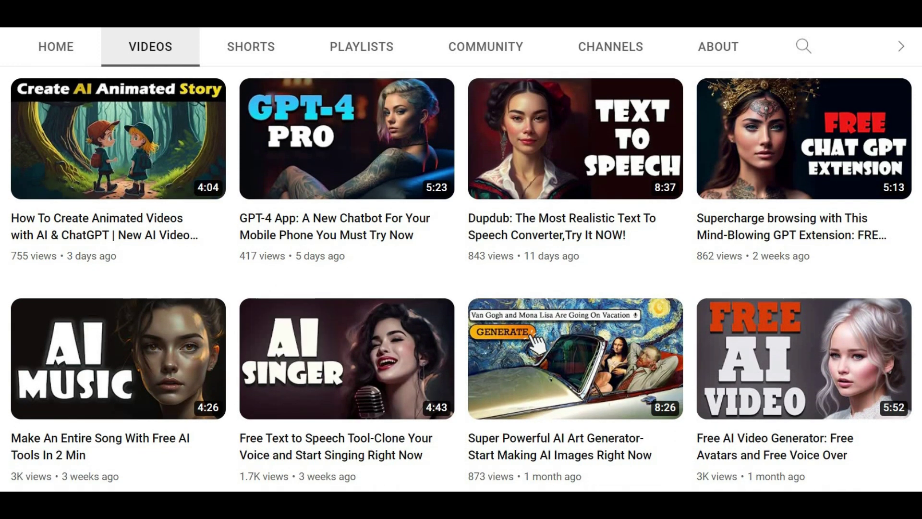